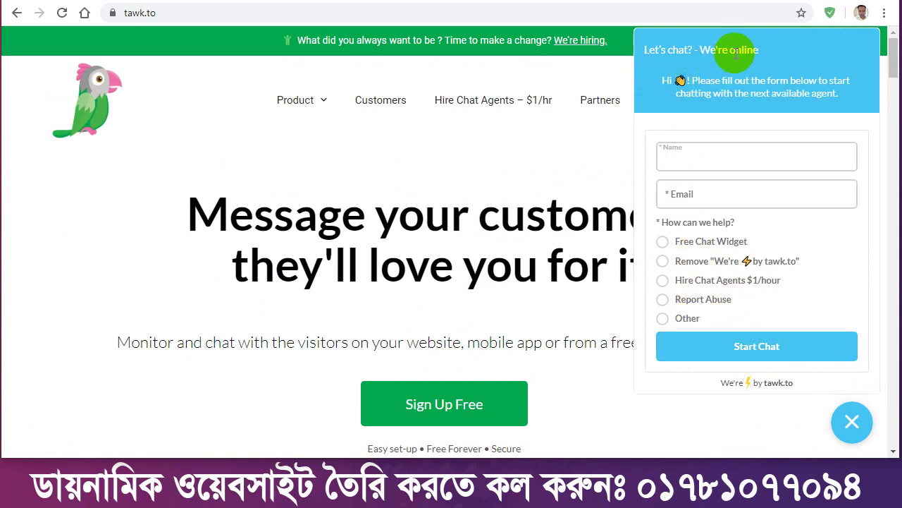
Close the tawk.to live chat form, leaving only the minimized chat bubble on the homepage.
left_click(667, 163)
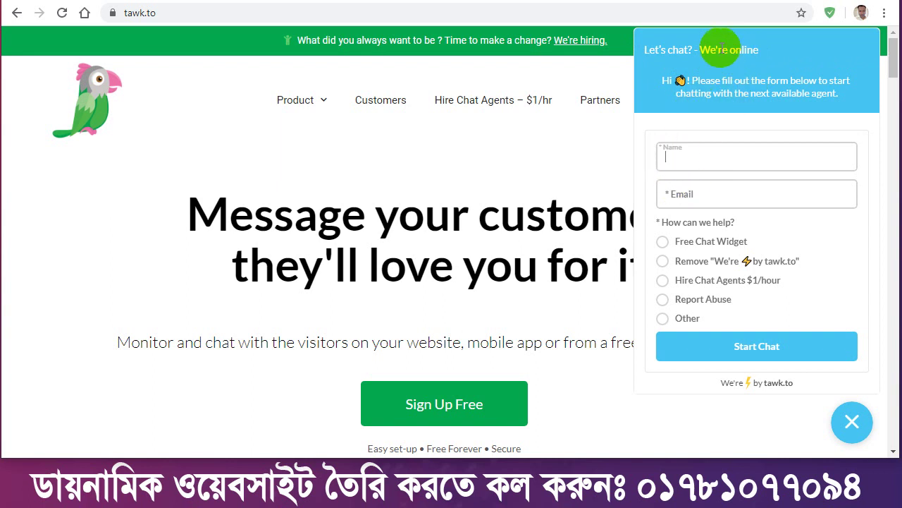
double_click(735, 51)
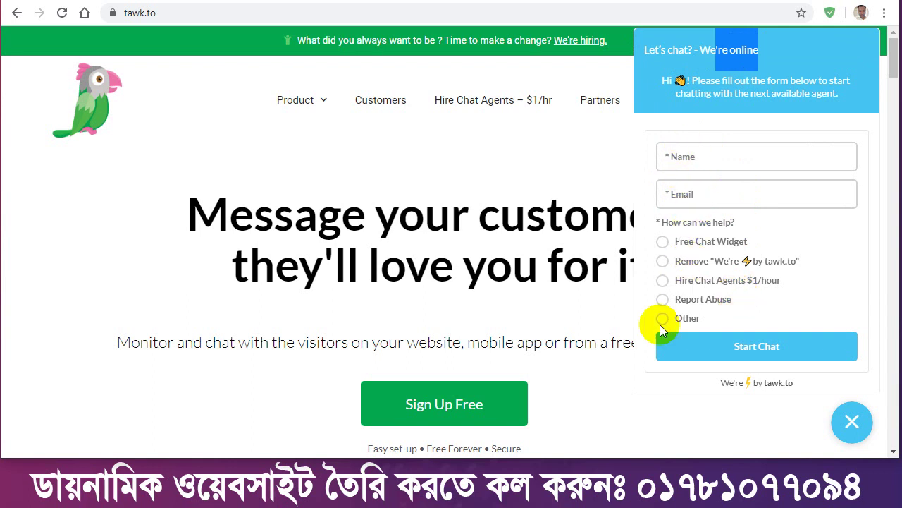
left_click(853, 423)
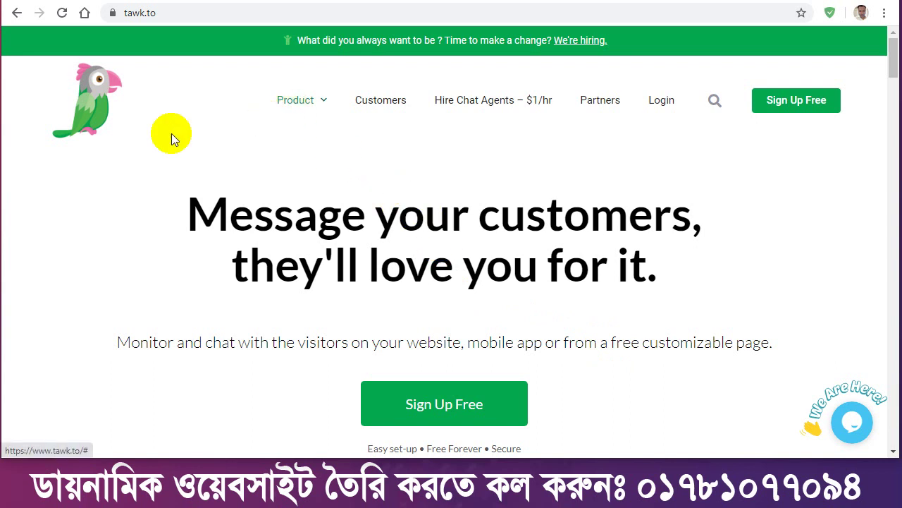
Copy the tawk.to web address and go to WordPress's Add Plugins page.
left_click(127, 14)
right_click(148, 16)
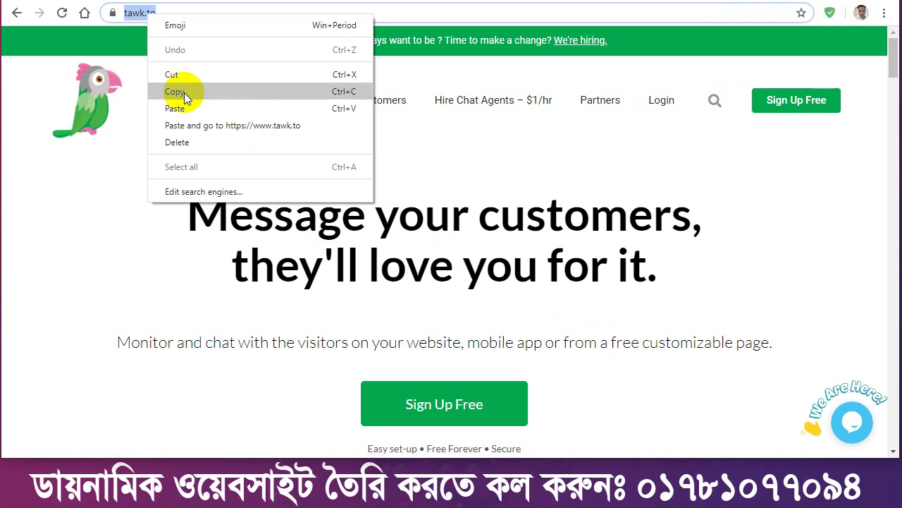
left_click(175, 91)
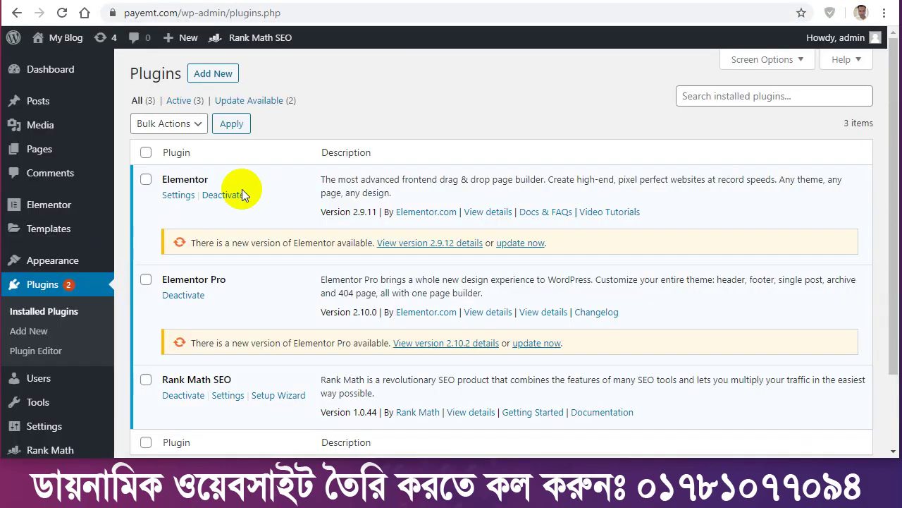
left_click(210, 77)
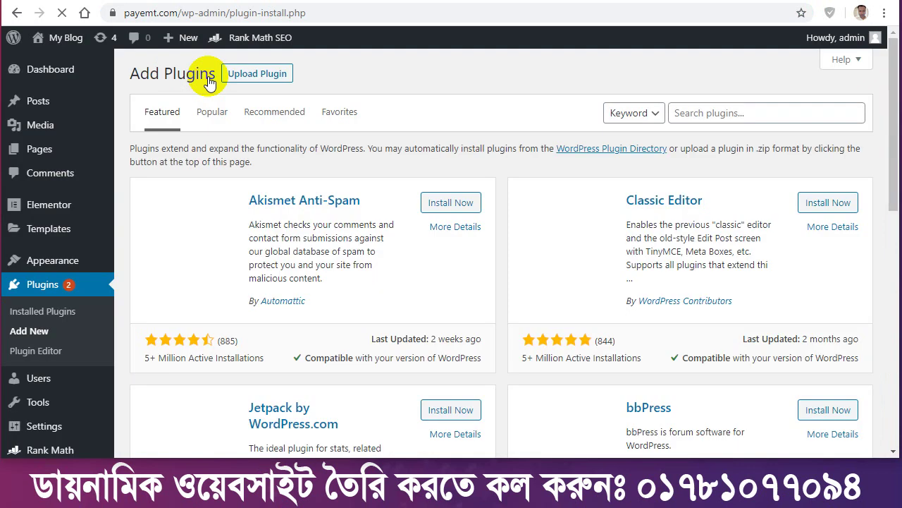
Search the plugin directory for 'tawk' and install Tawk.To Live Chat.
left_click(693, 113)
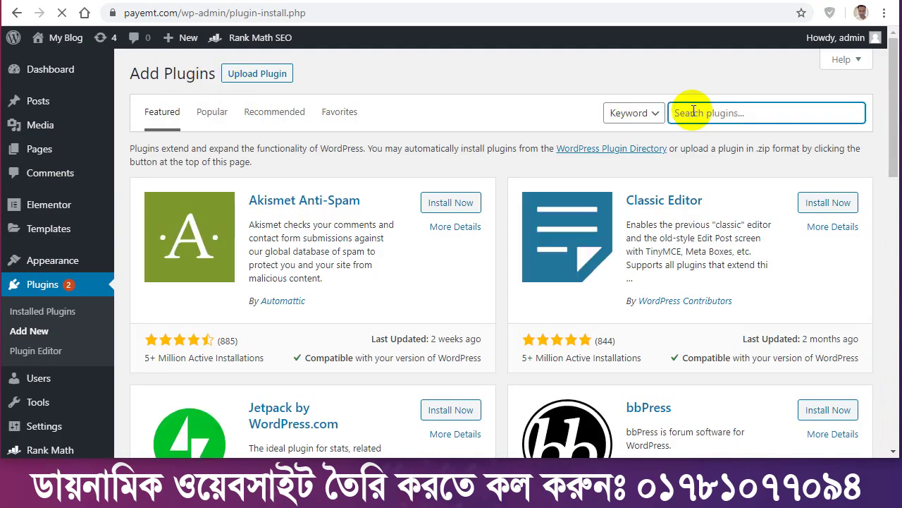
type("ta")
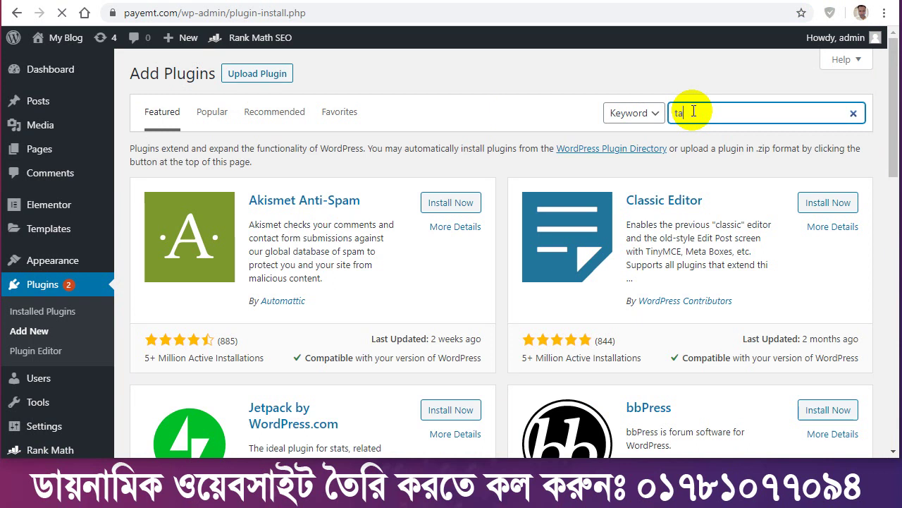
type("wk.to")
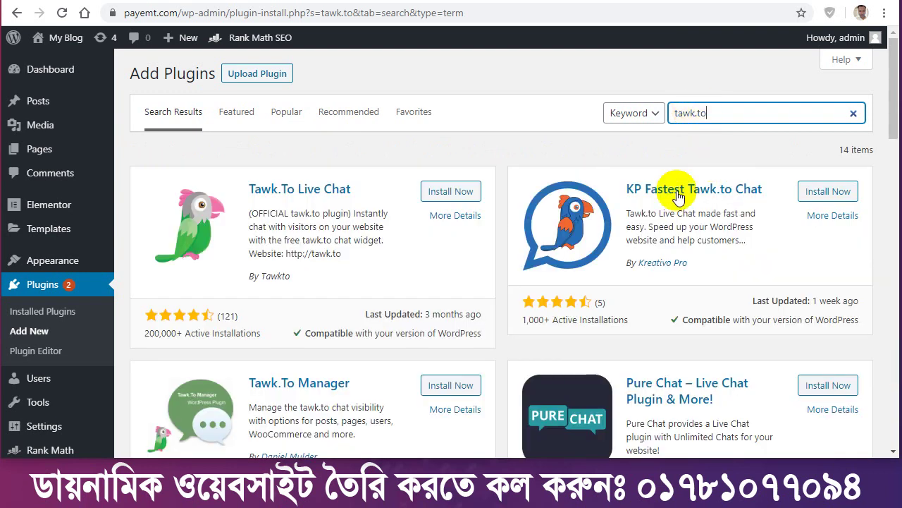
double_click(272, 277)
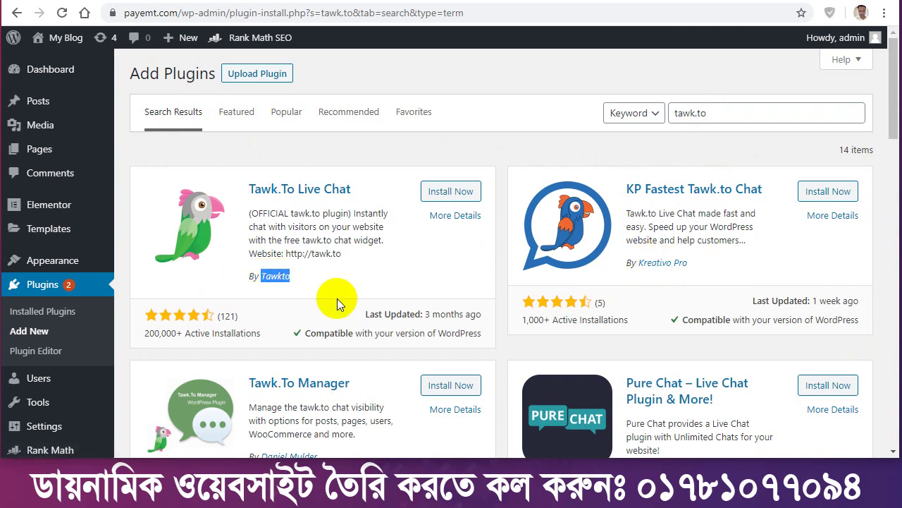
scroll(337, 299, "down", 2)
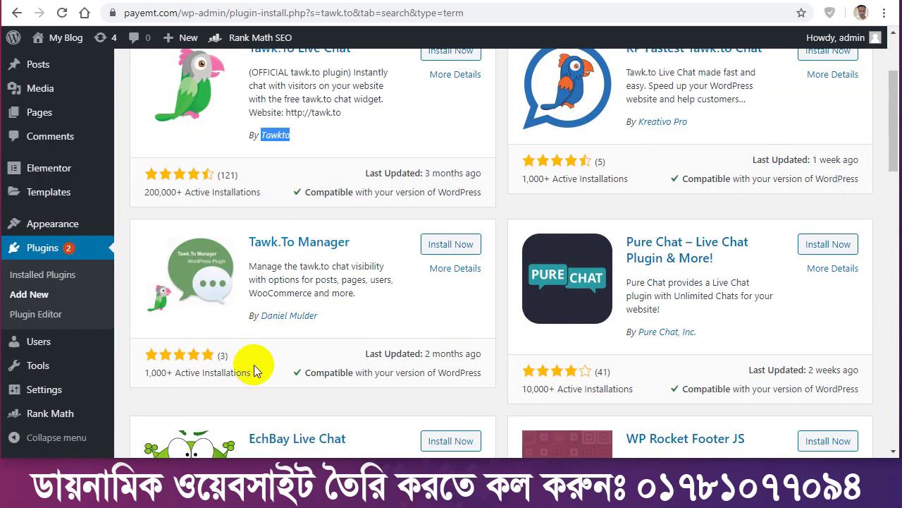
scroll(258, 365, "up", 2)
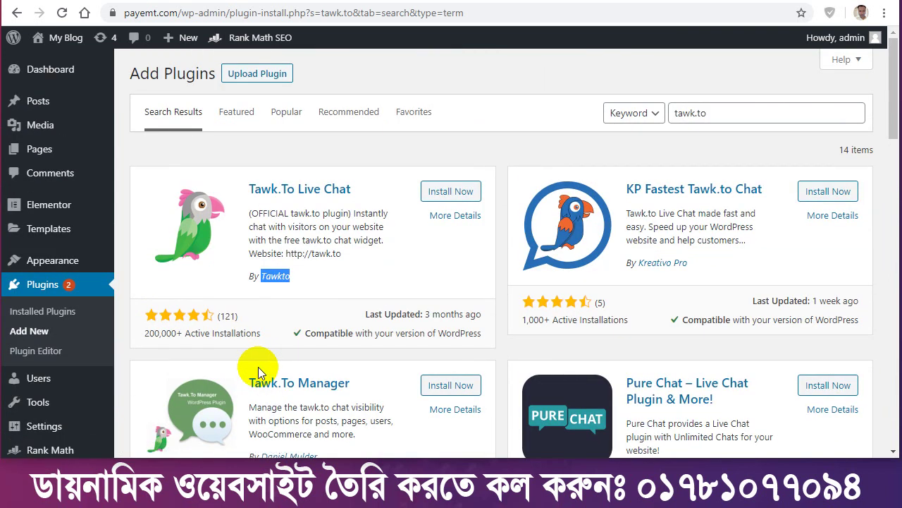
left_click(452, 195)
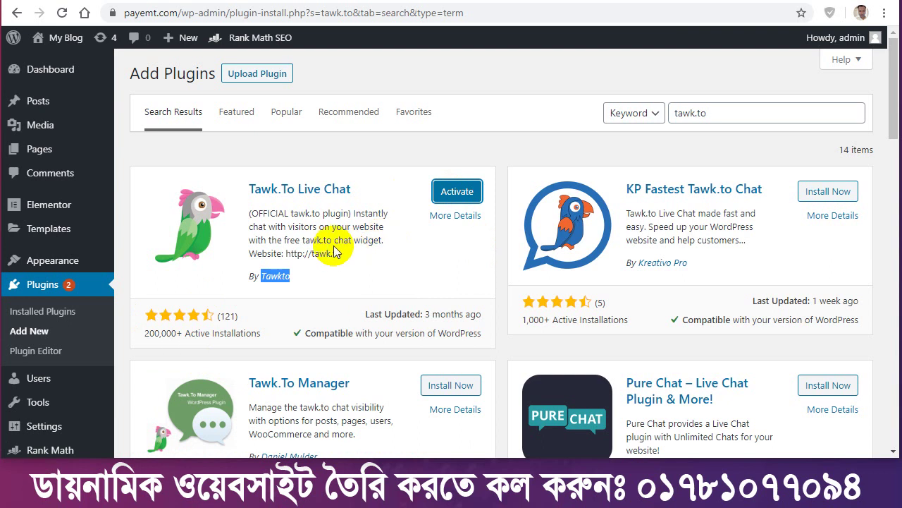
Activate Tawk.To Live Chat and scroll to it in the Installed Plugins list.
left_click(460, 194)
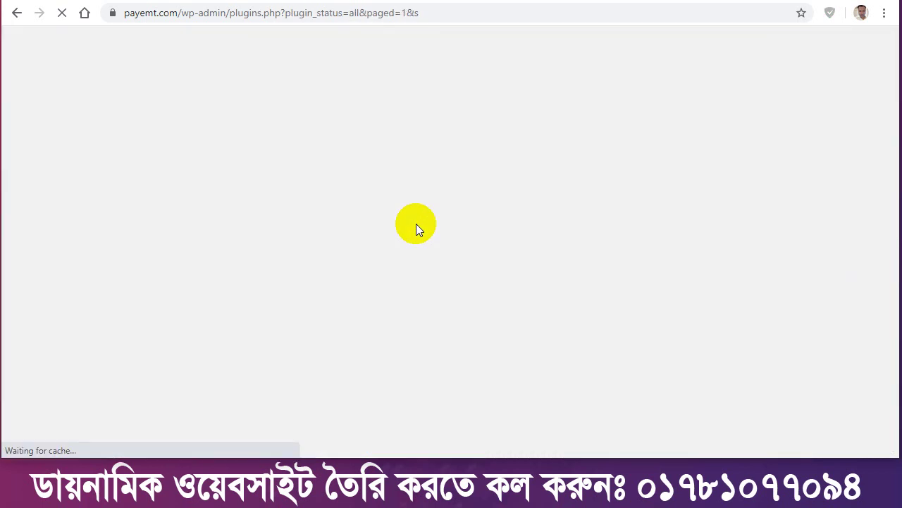
scroll(268, 245, "down", 3)
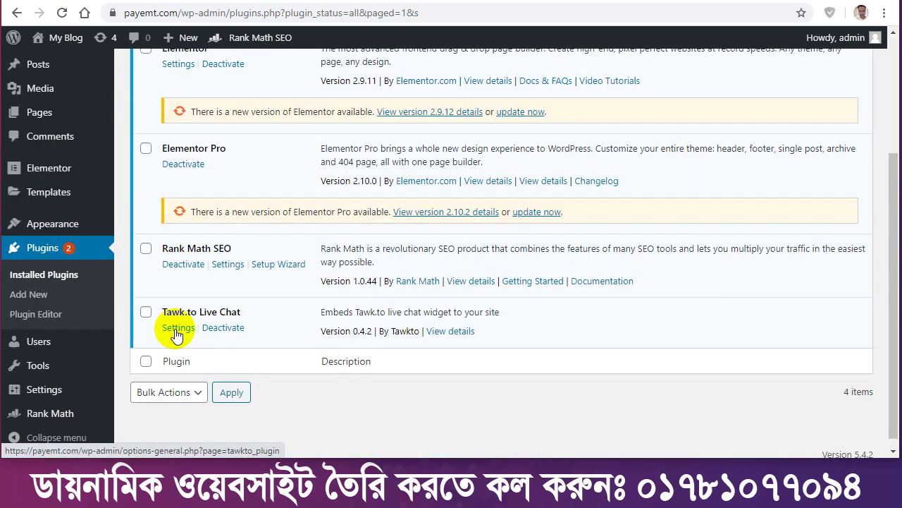
Review the Tawk.to plugin's Email/Password sign-in and Visibility Options, then return to tawk.to.
left_click(176, 331)
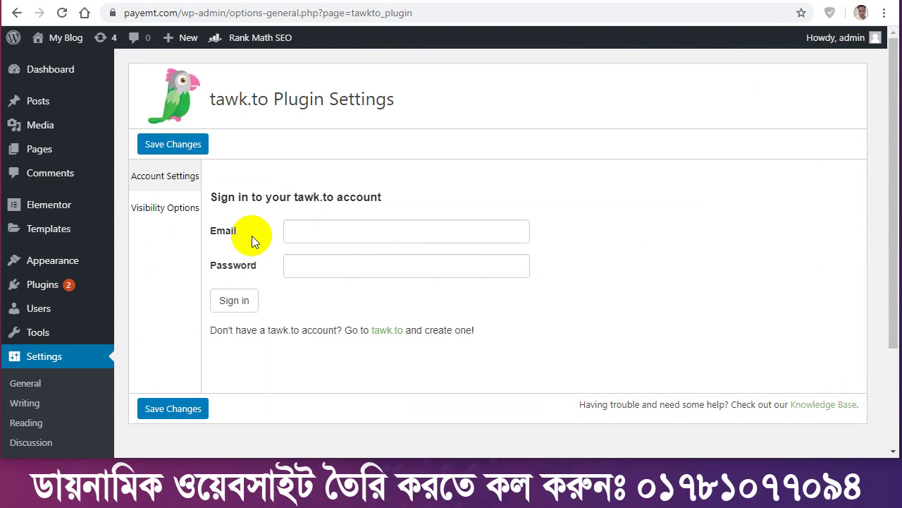
left_click(318, 233)
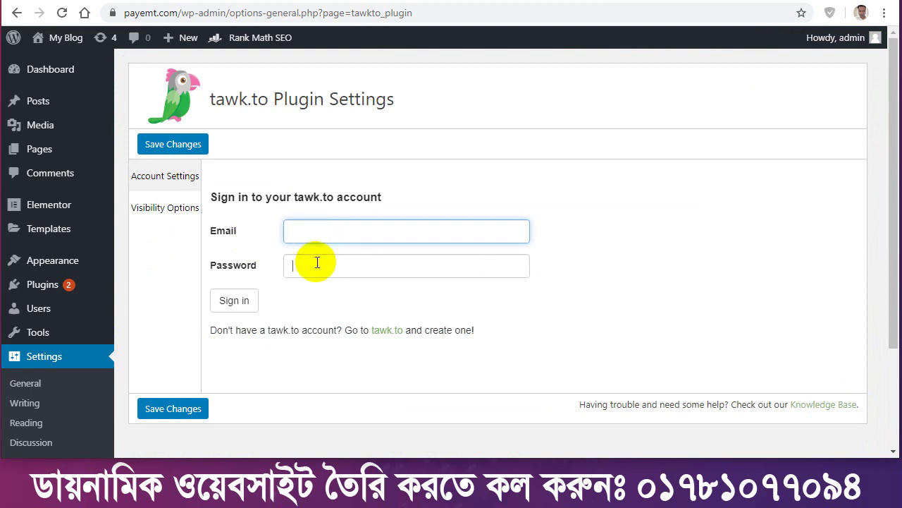
left_click(317, 262)
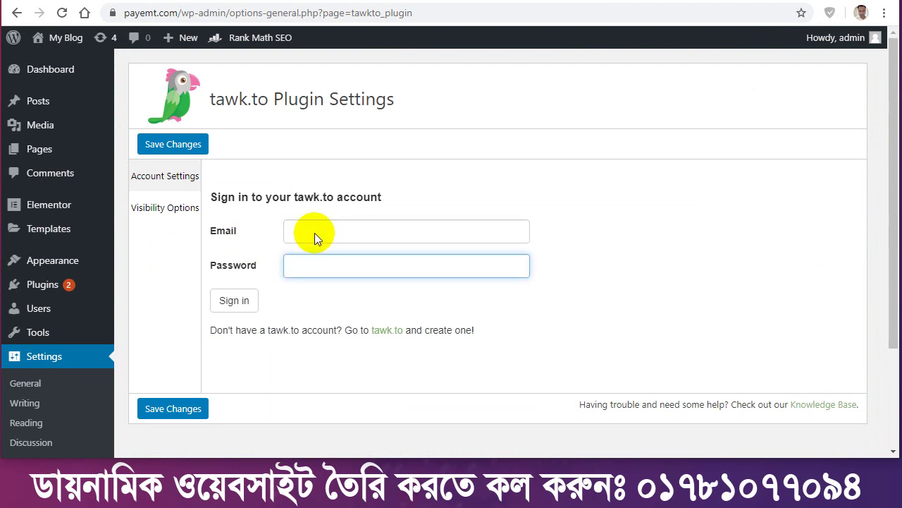
left_click_drag(296, 195, 333, 198)
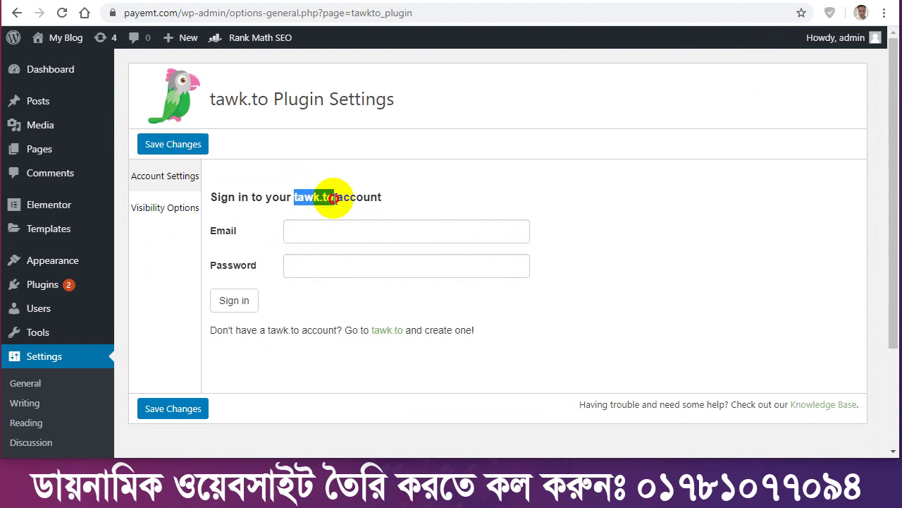
left_click(302, 227)
left_click(300, 276)
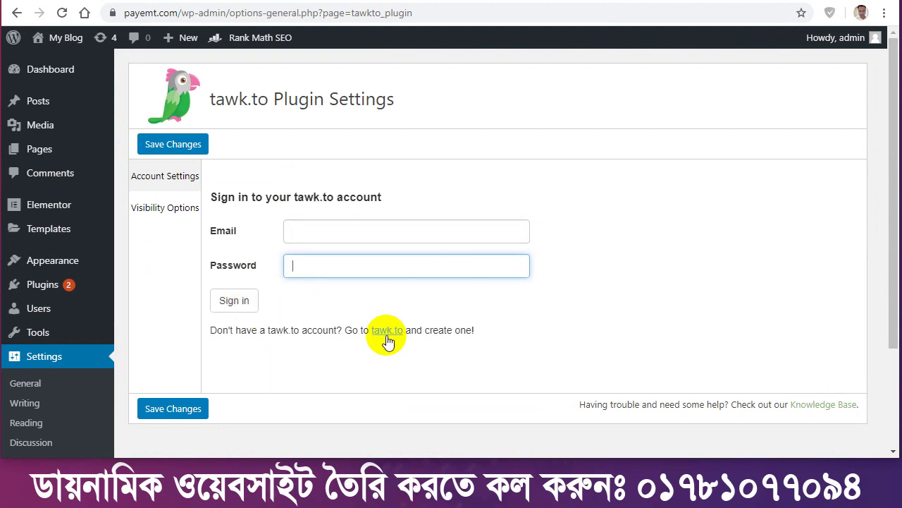
left_click(162, 210)
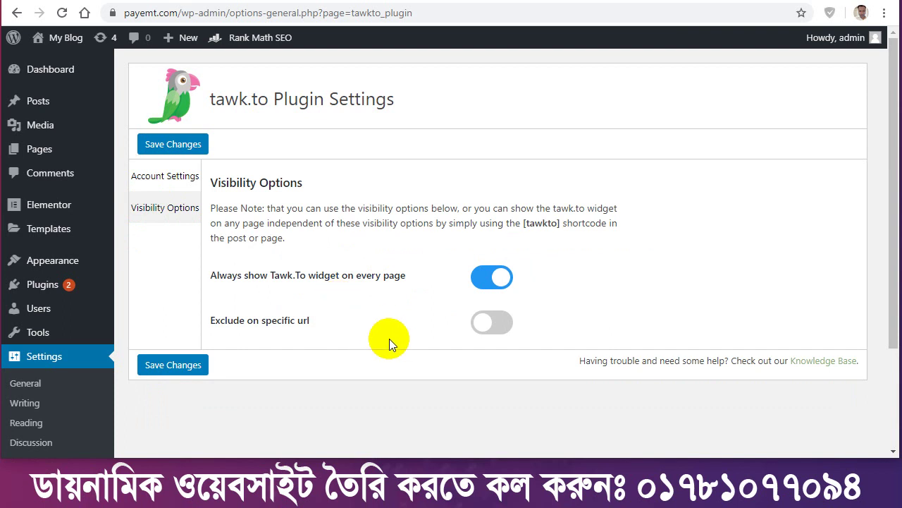
left_click(416, 1)
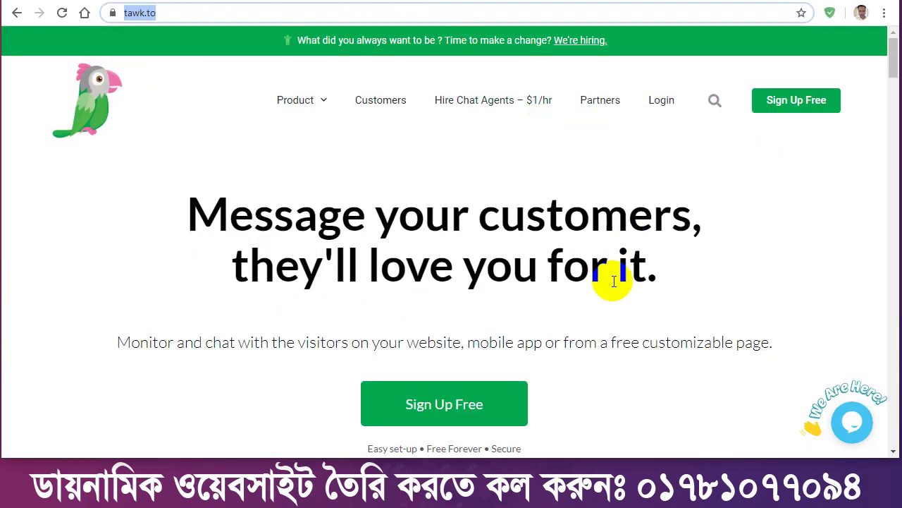
scroll(610, 284, "down", 3)
scroll(615, 285, "up", 3)
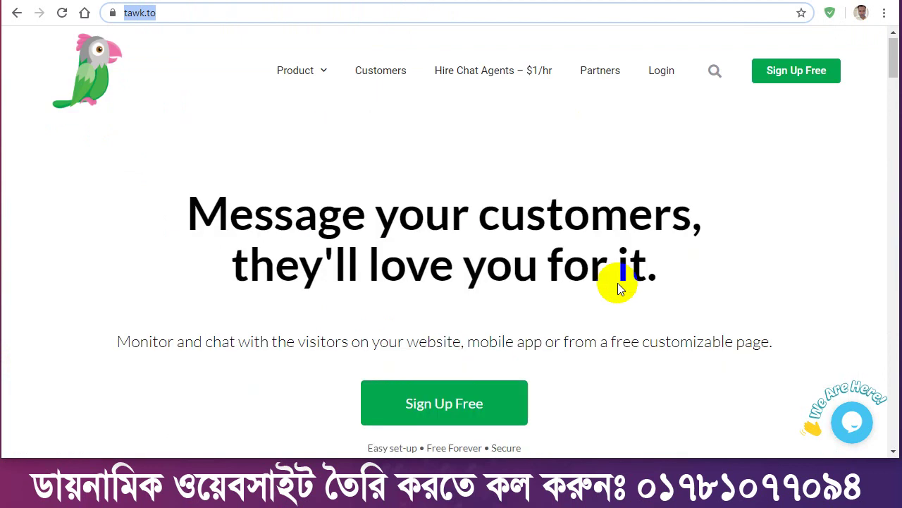
scroll(465, 259, "down", 5)
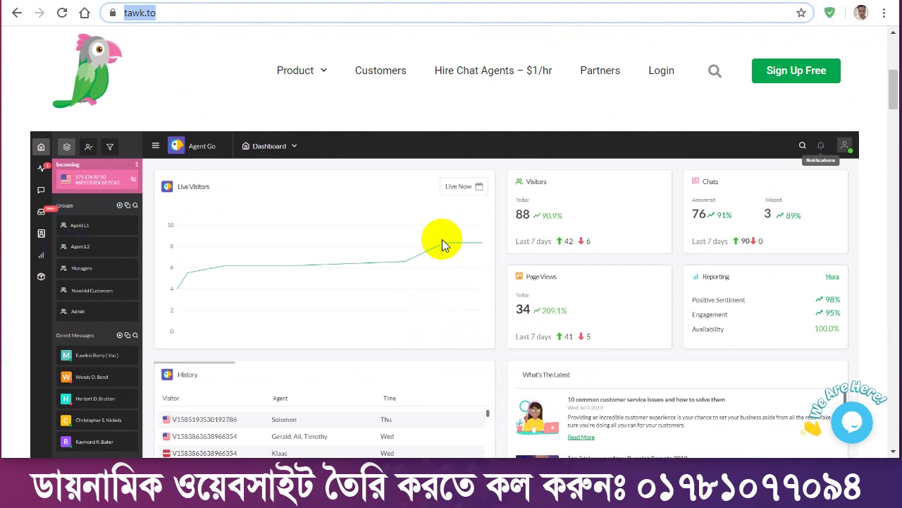
scroll(325, 202, "down", 1)
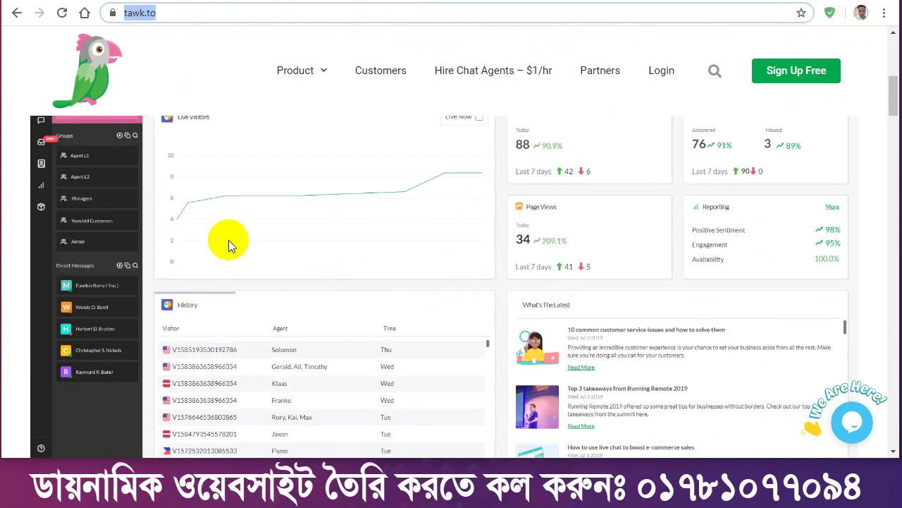
left_click(248, 2)
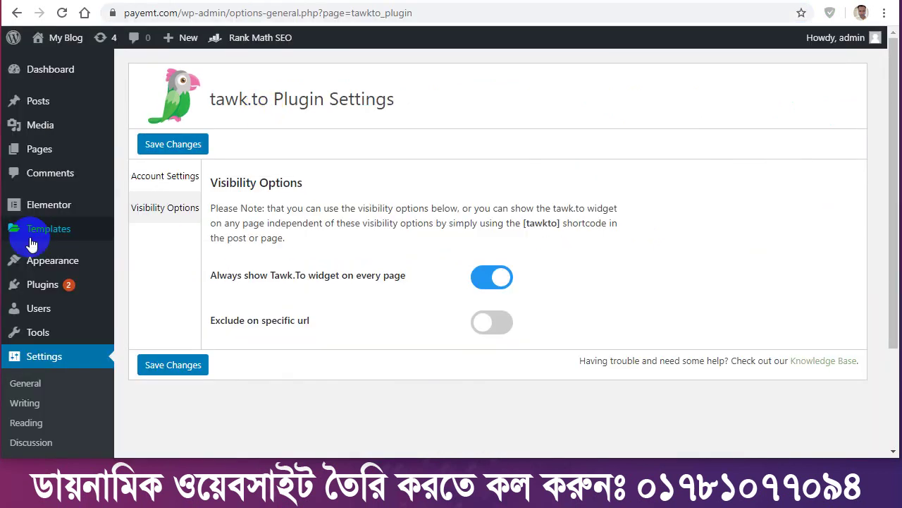
mouse_move(55, 315)
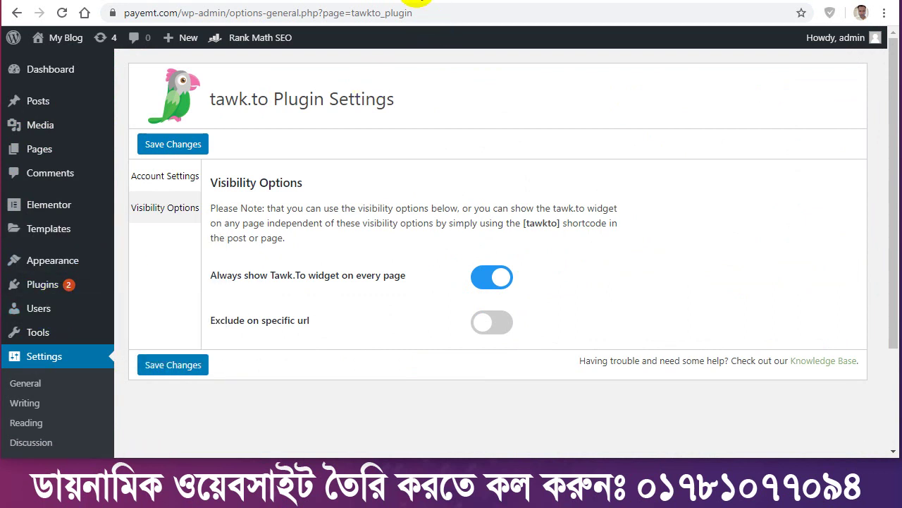
left_click(419, 2)
scroll(231, 237, "up", 5)
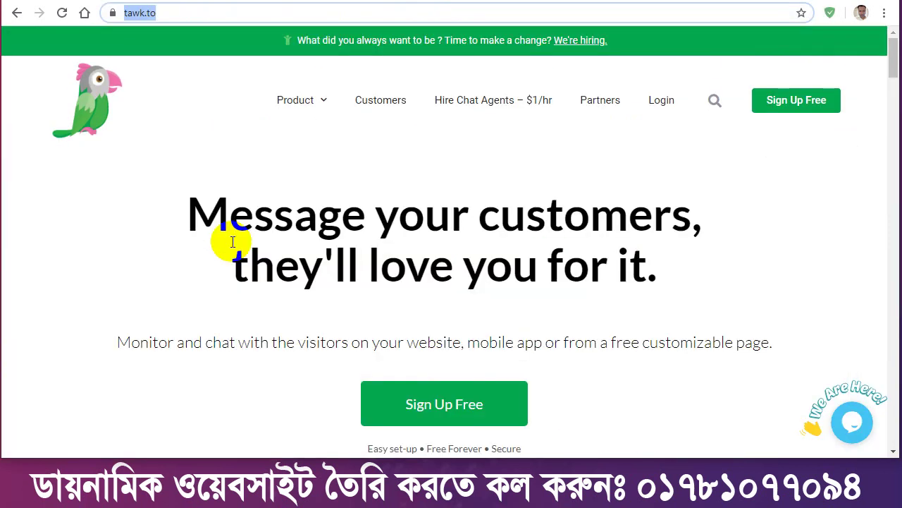
scroll(263, 282, "down", 15)
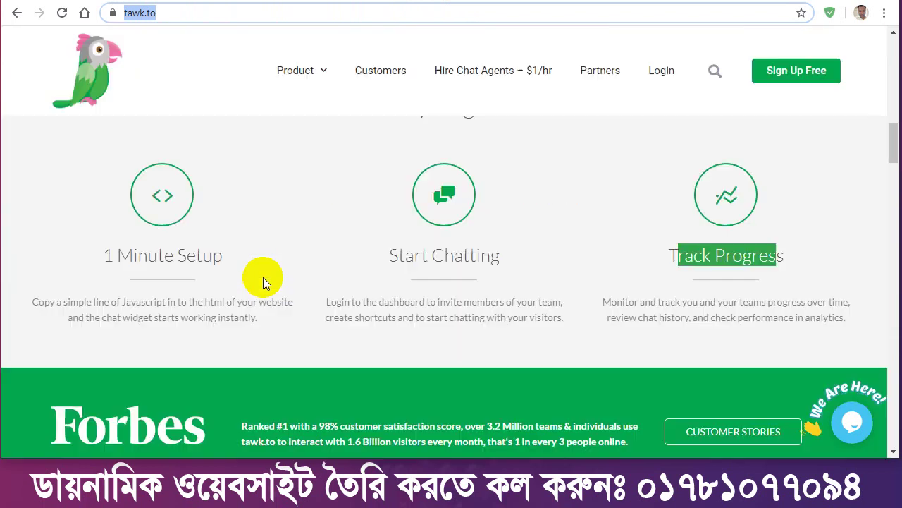
scroll(265, 282, "down", 5)
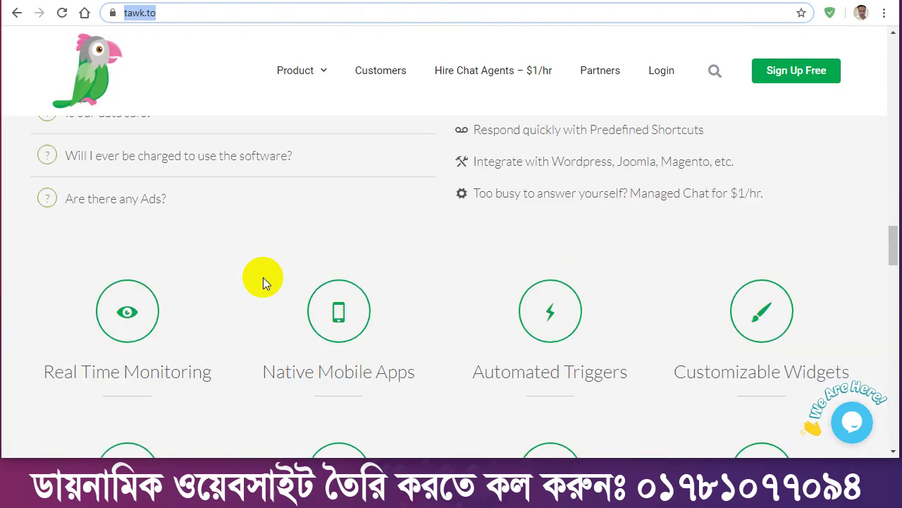
scroll(271, 280, "down", 6)
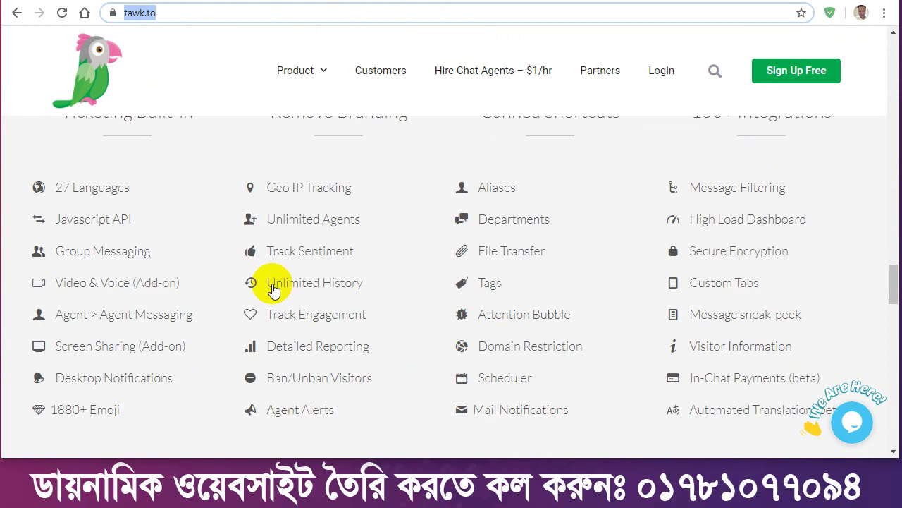
scroll(274, 289, "down", 8)
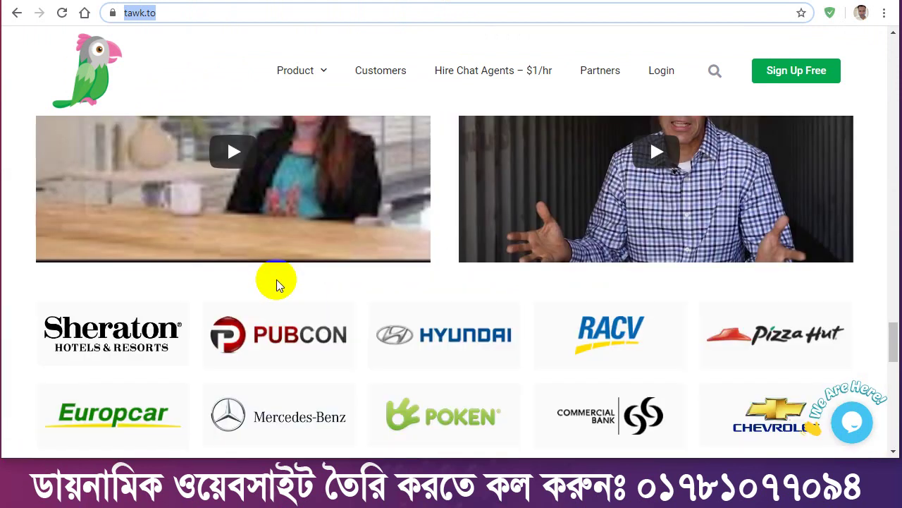
scroll(278, 282, "down", 10)
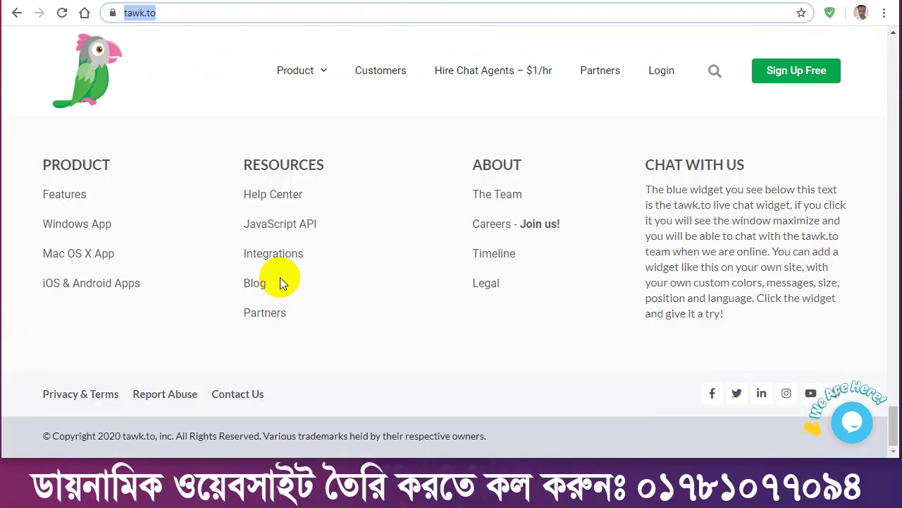
scroll(293, 276, "up", 15)
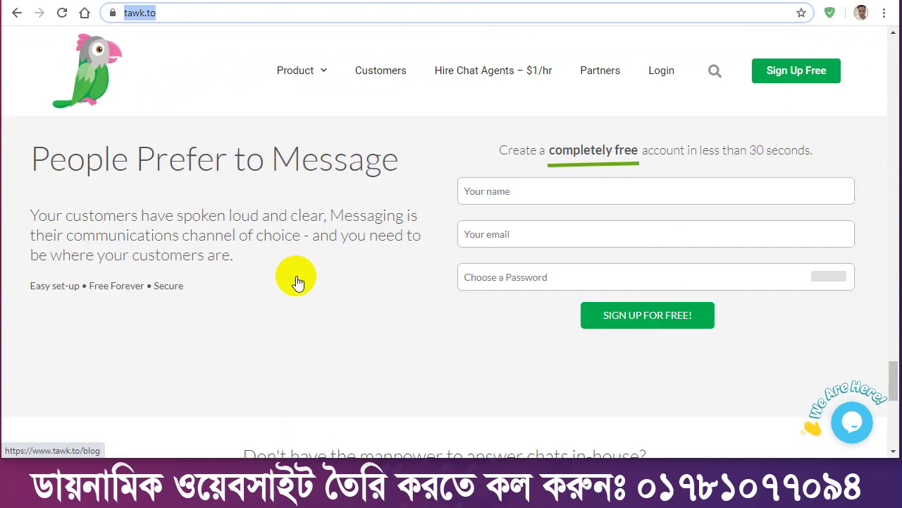
scroll(297, 281, "up", 12)
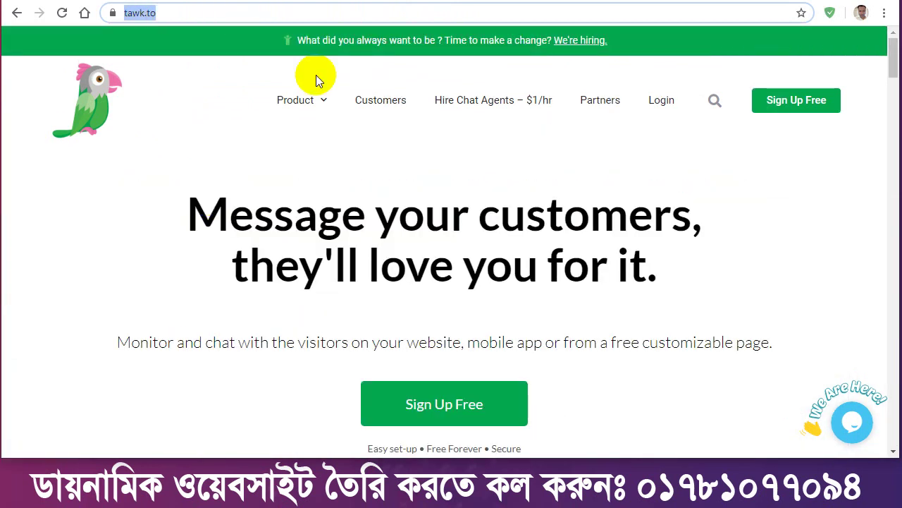
Open the tawk.to free sign-up form and enter the account name.
left_click(795, 107)
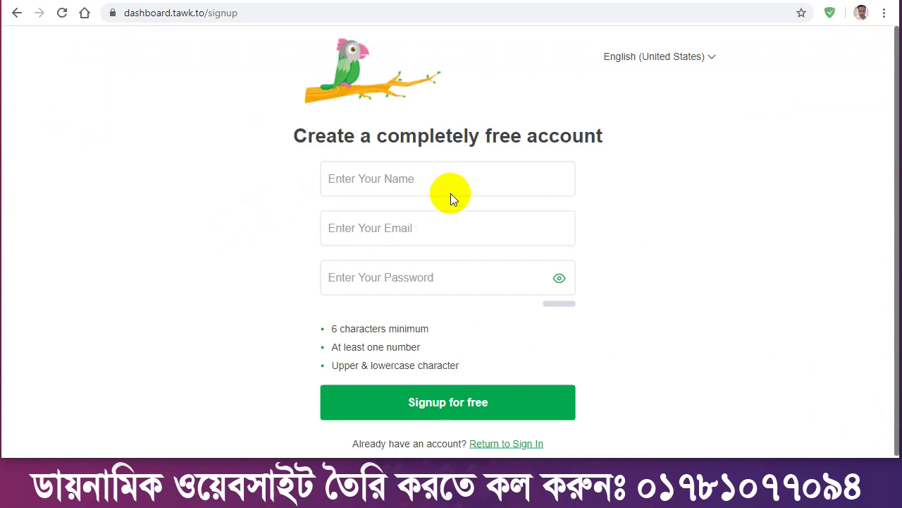
left_click(397, 177)
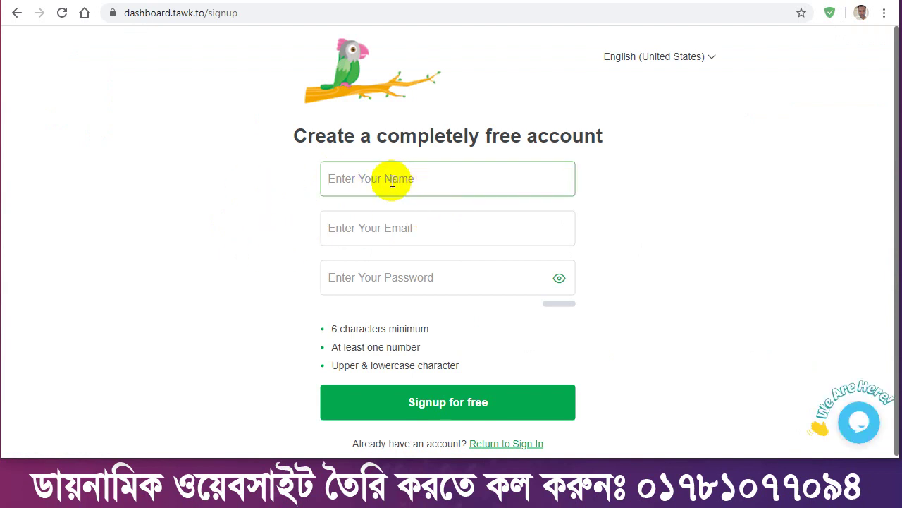
left_click(225, 2)
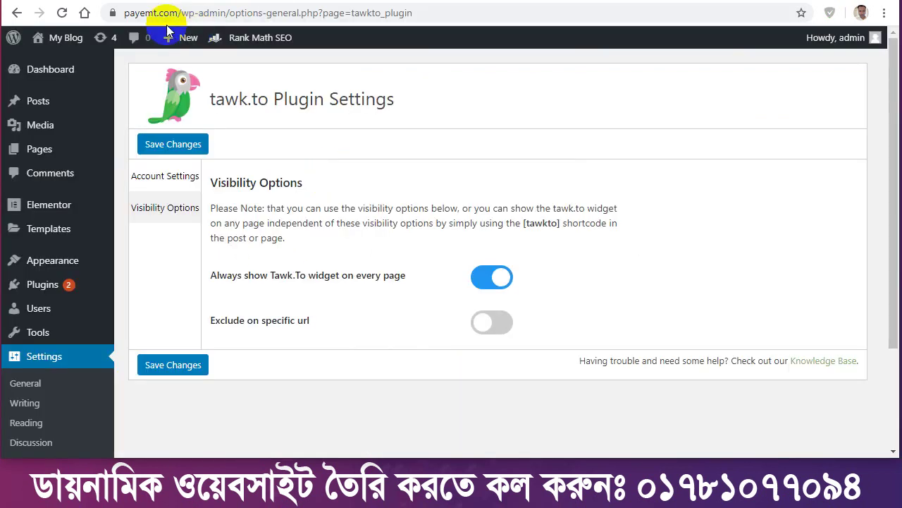
left_click(381, 4)
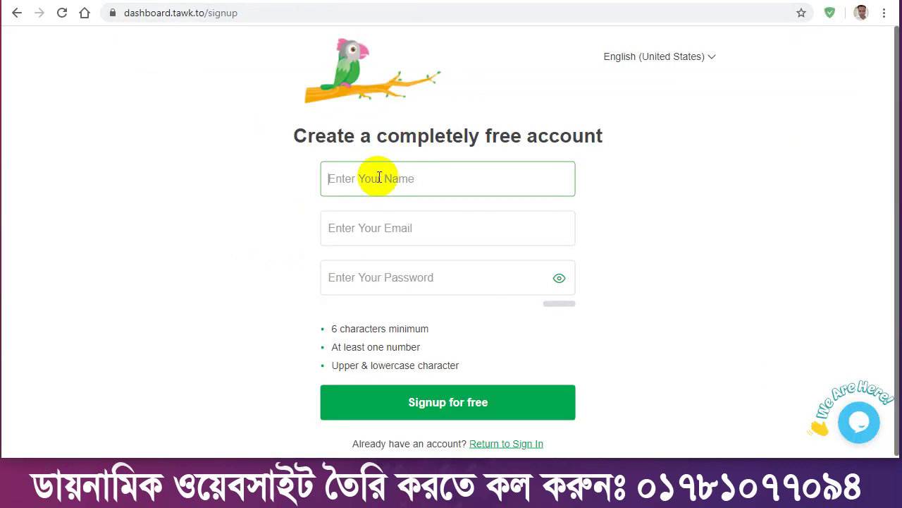
type("Payemt")
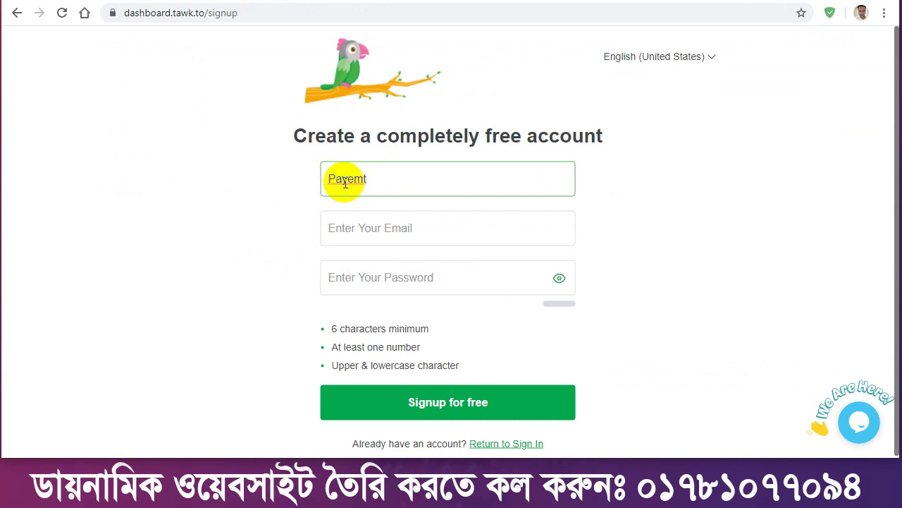
left_click_drag(352, 180, 375, 180)
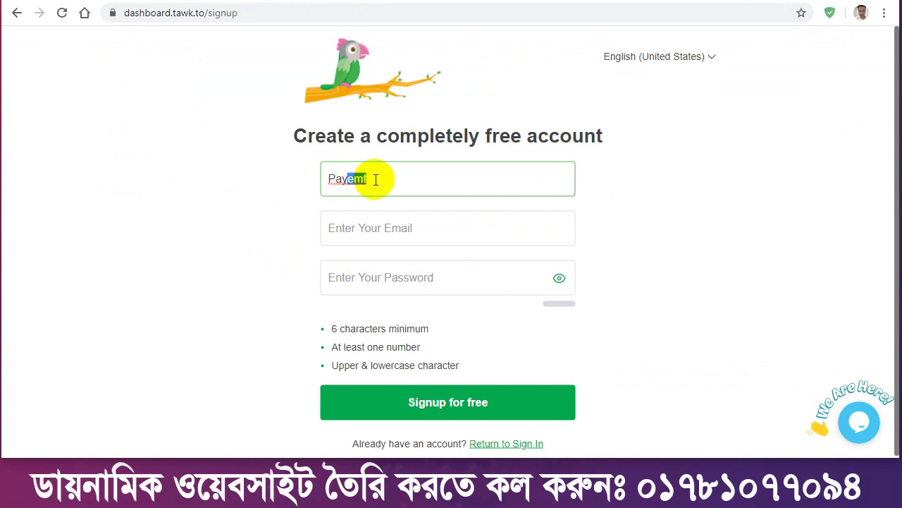
Enter the account e-mail address and a strong password, then submit the sign-up form.
left_click(366, 226)
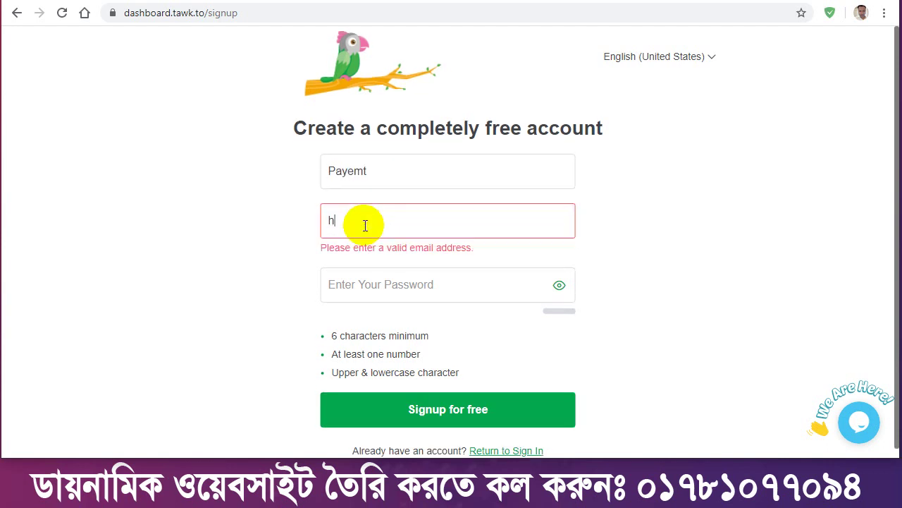
left_click(374, 277)
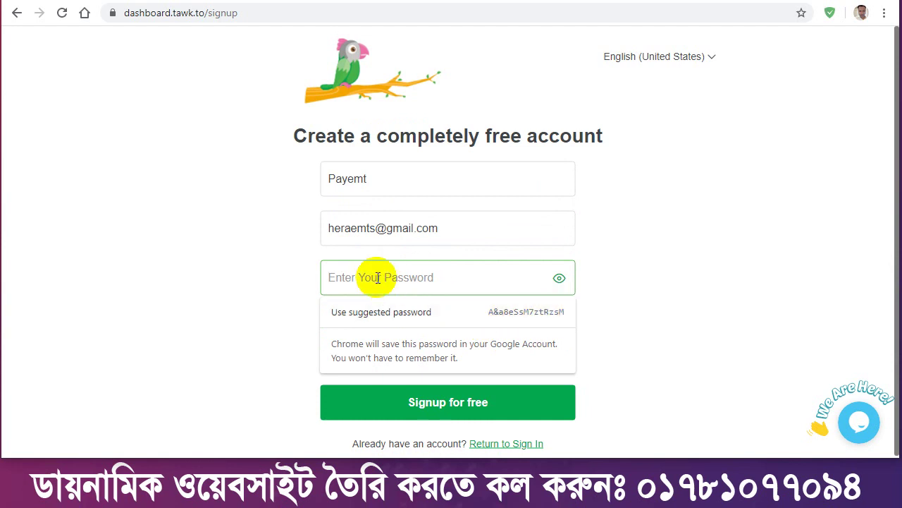
type("••••")
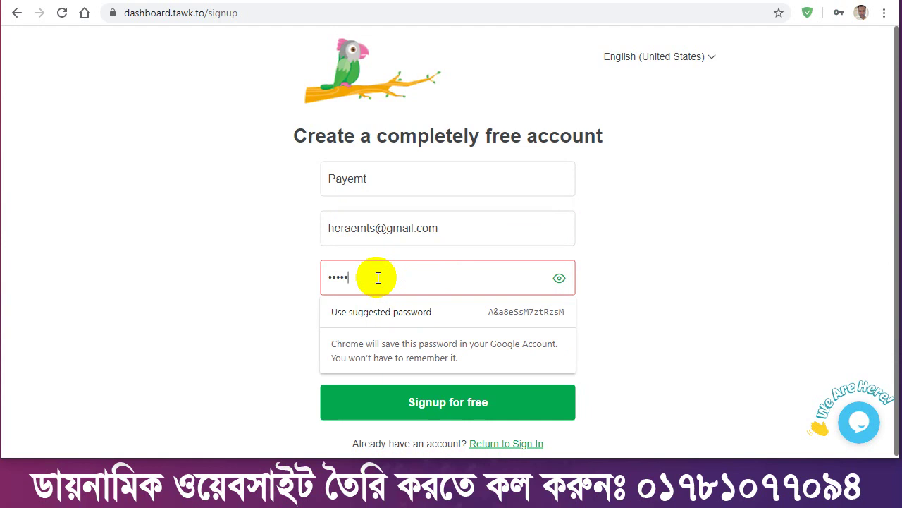
type("•••")
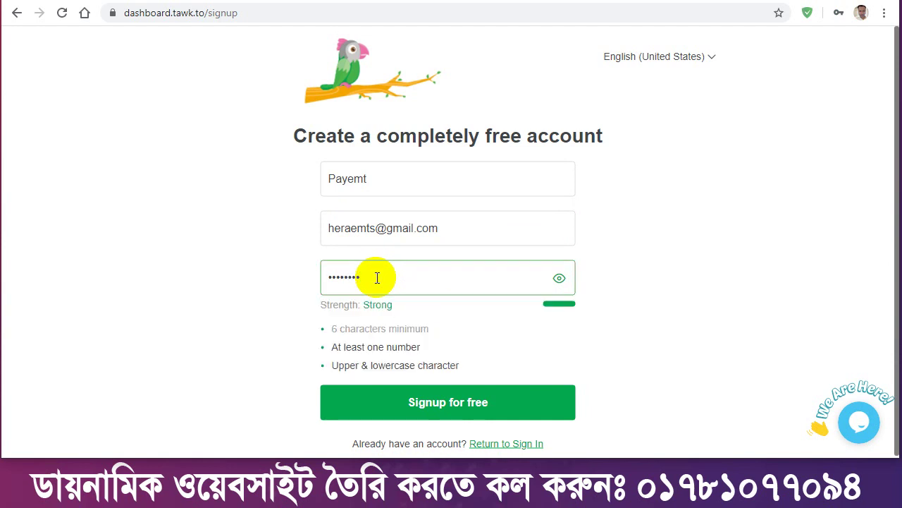
left_click(234, 280)
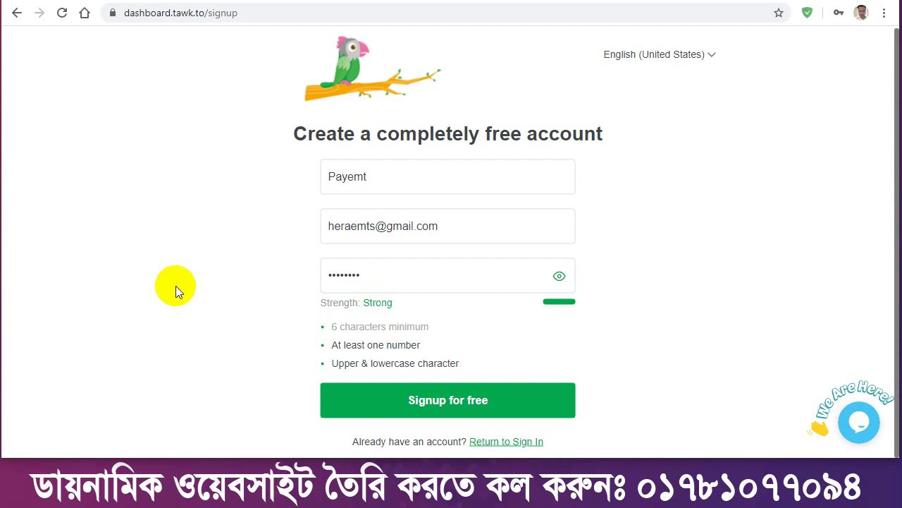
left_click(442, 402)
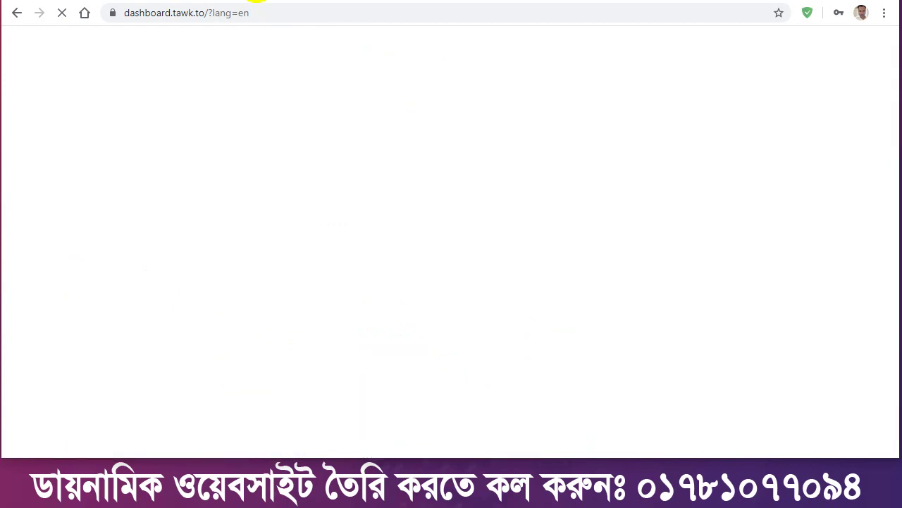
Copy the WordPress site's domain from the address bar and return to the tawk.to wizard.
left_click(251, 2)
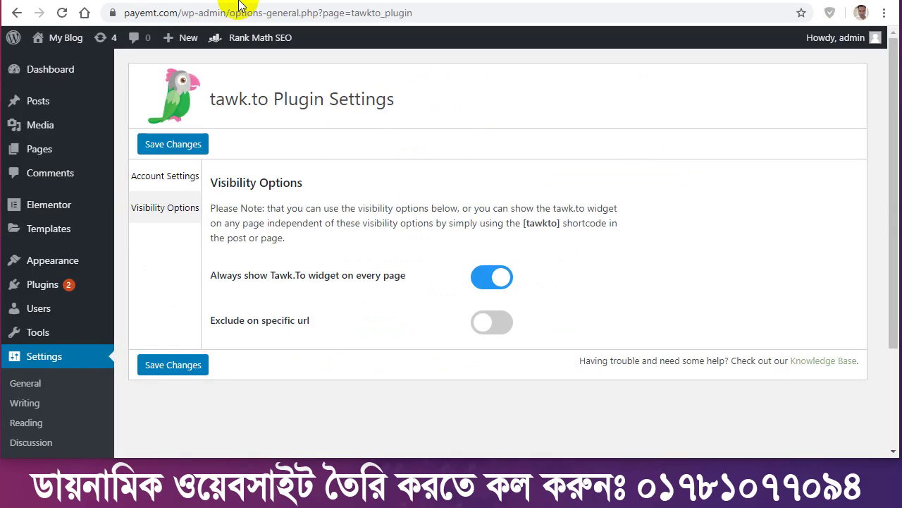
left_click_drag(179, 15, 134, 13)
right_click(177, 15)
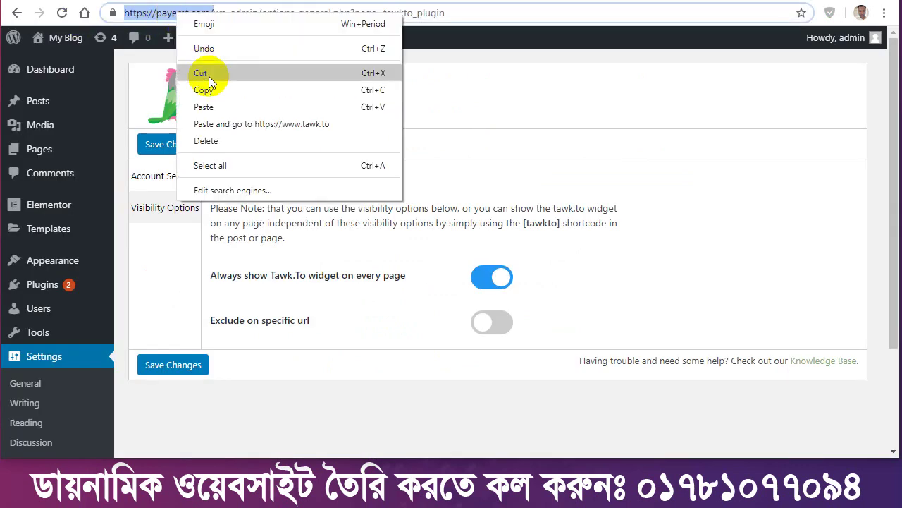
left_click(242, 88)
left_click(384, 1)
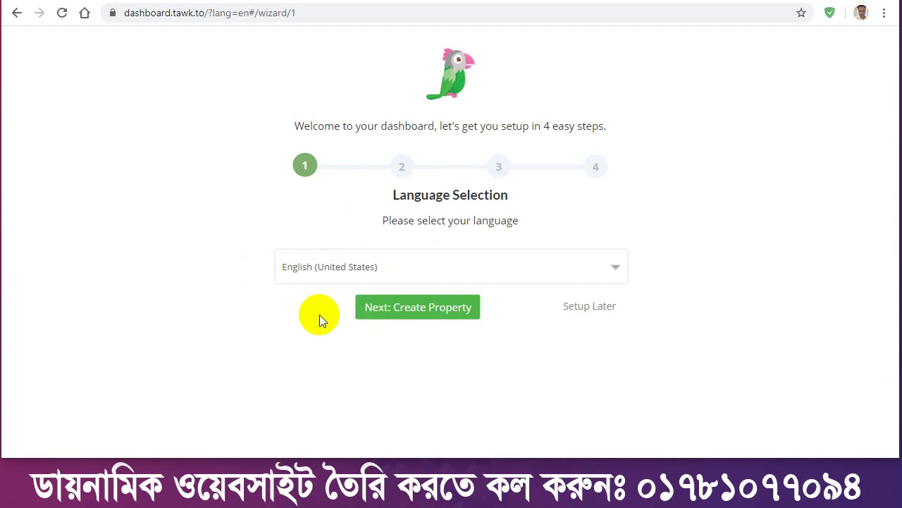
double_click(413, 318)
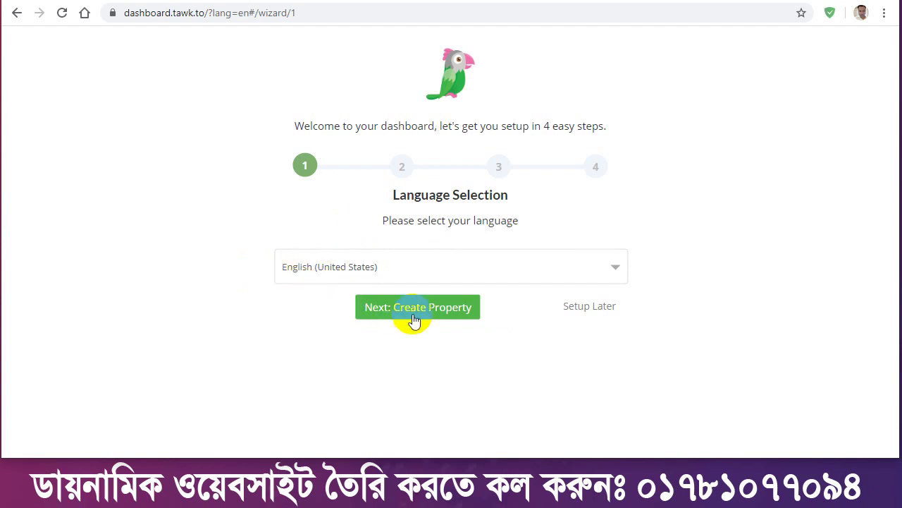
left_click(423, 318)
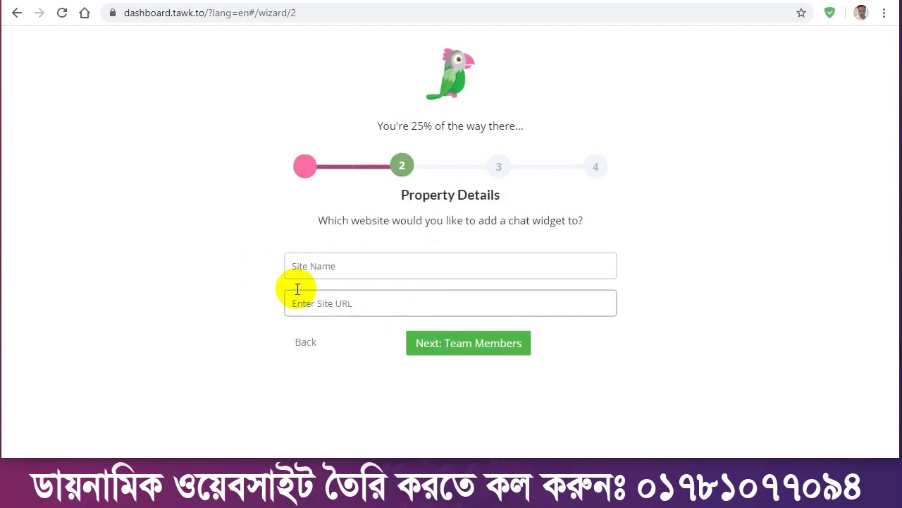
left_click(340, 266)
left_click(329, 306)
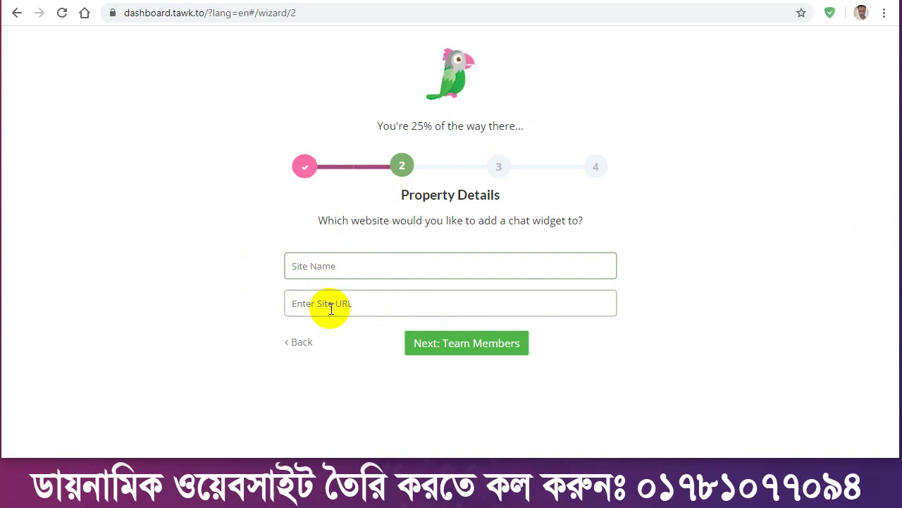
key("ctrl+v")
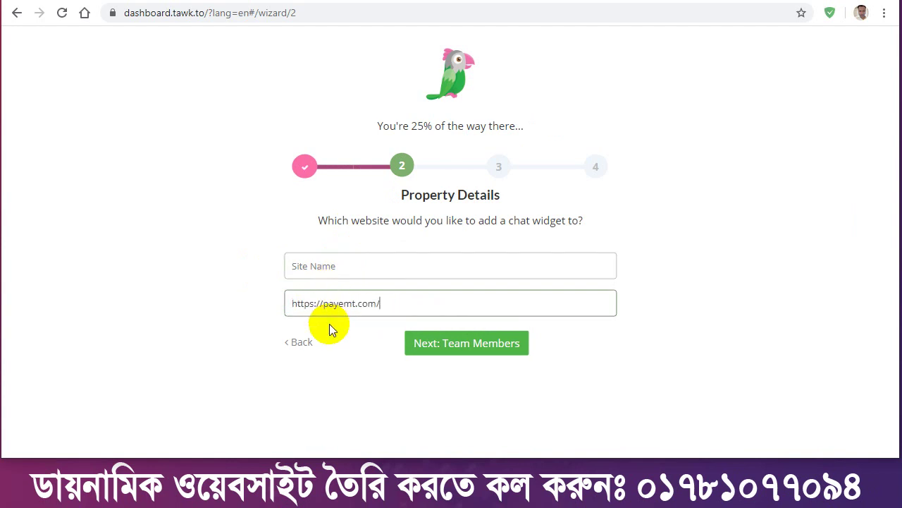
left_click(360, 267)
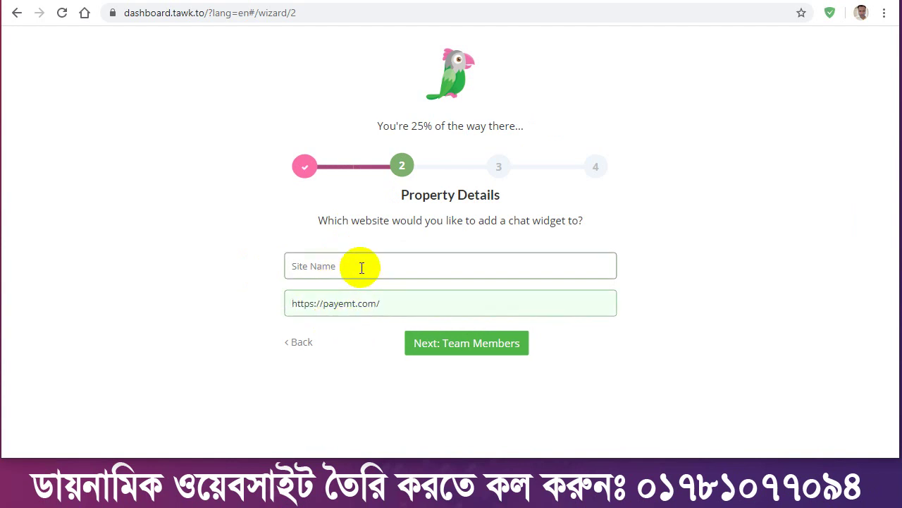
type("Payemt")
left_click(459, 345)
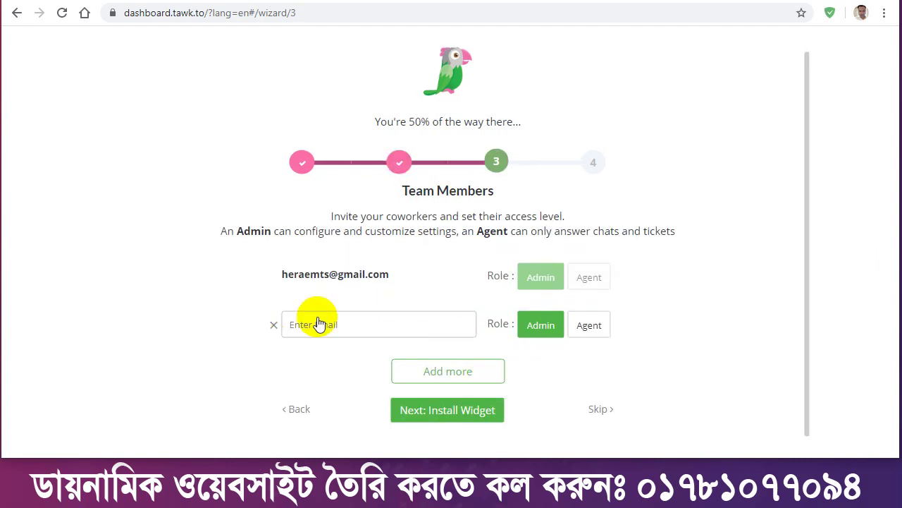
Invite a coworker's e-mail address as an Agent and continue to Install Widget.
left_click(348, 329)
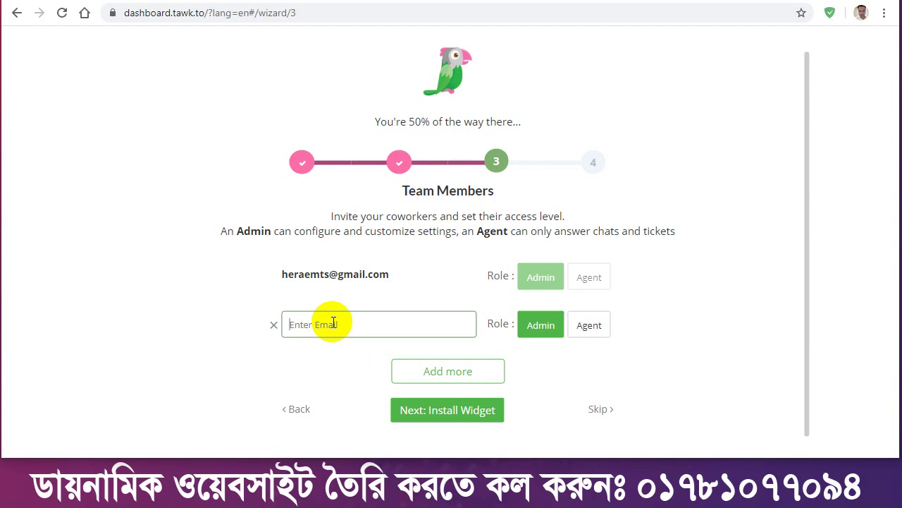
type("test@gmail.com")
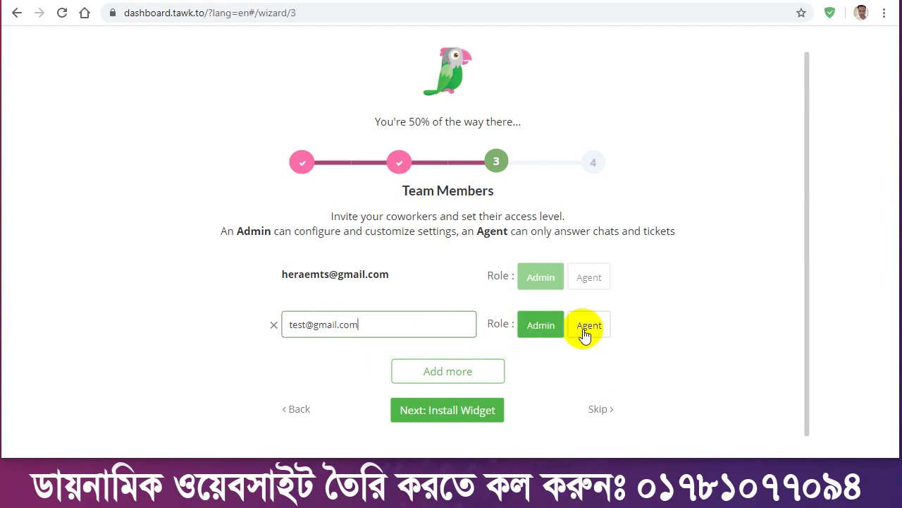
left_click(590, 330)
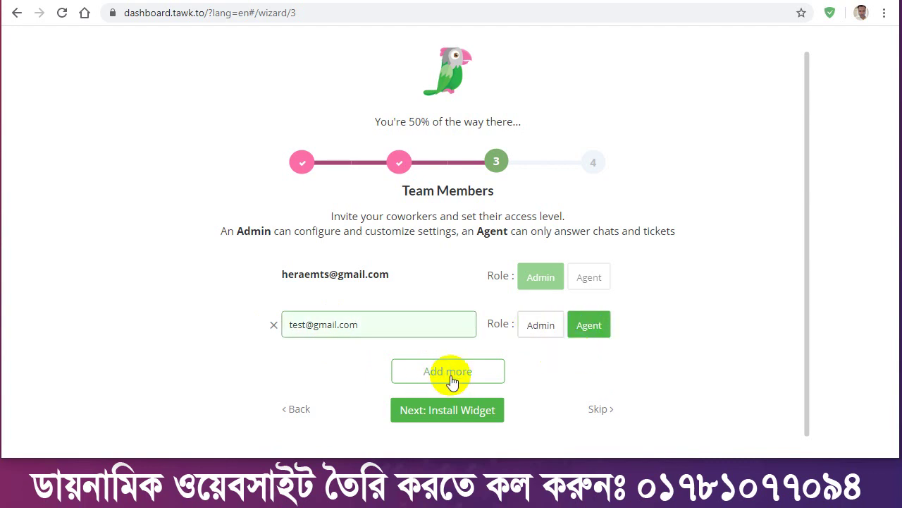
left_click(458, 414)
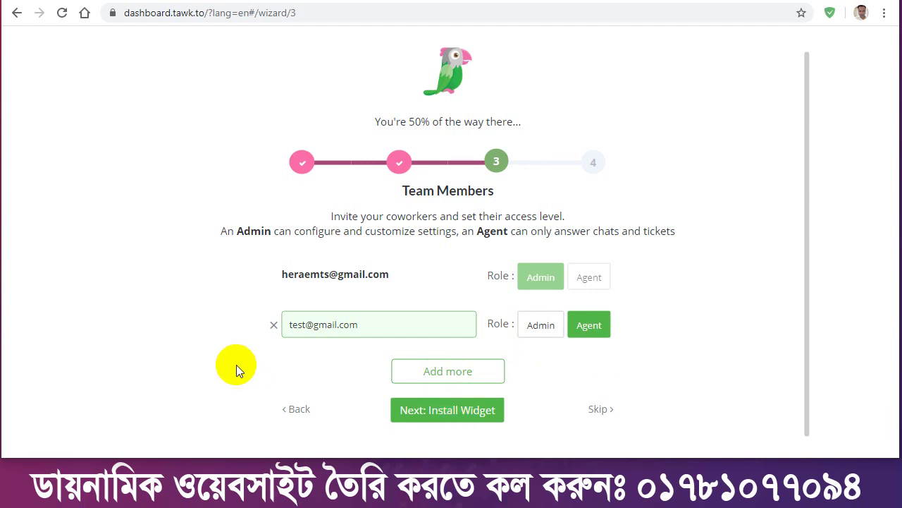
Copy the tawk.to widget embed code to the clipboard.
mouse_move(369, 276)
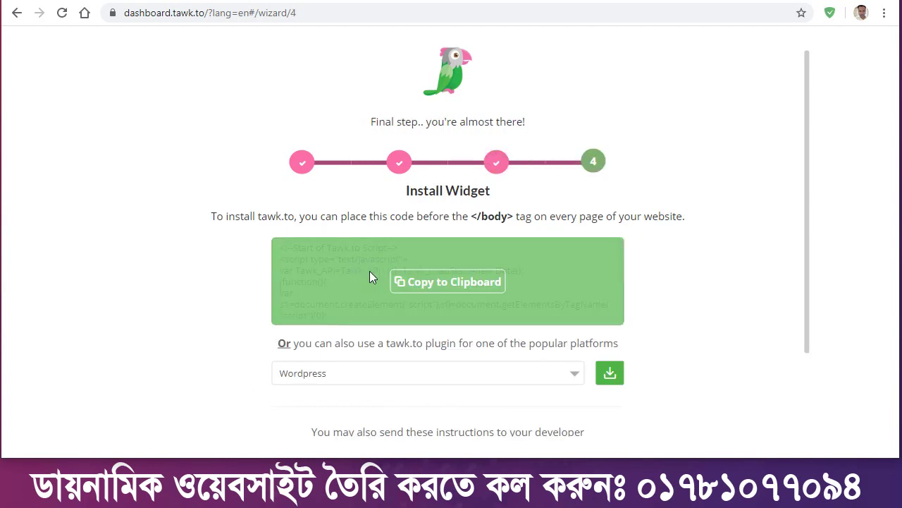
left_click(445, 286)
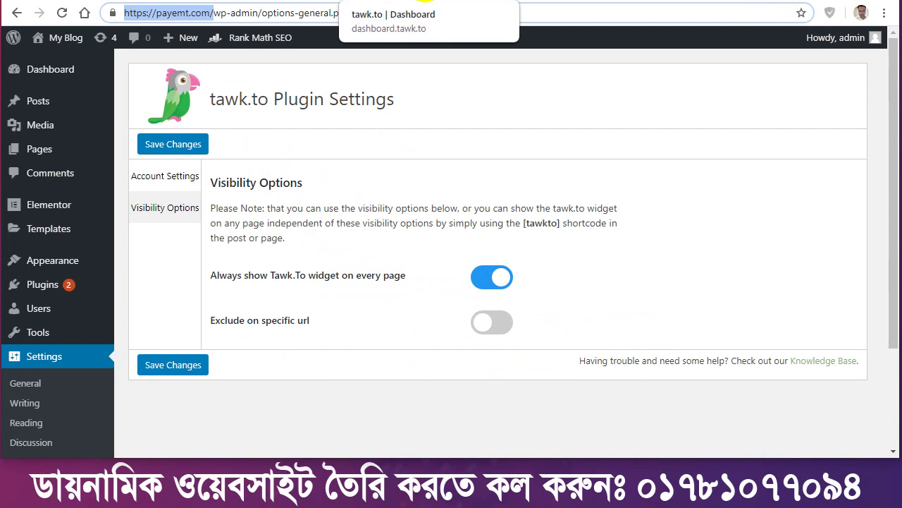
left_click(425, 1)
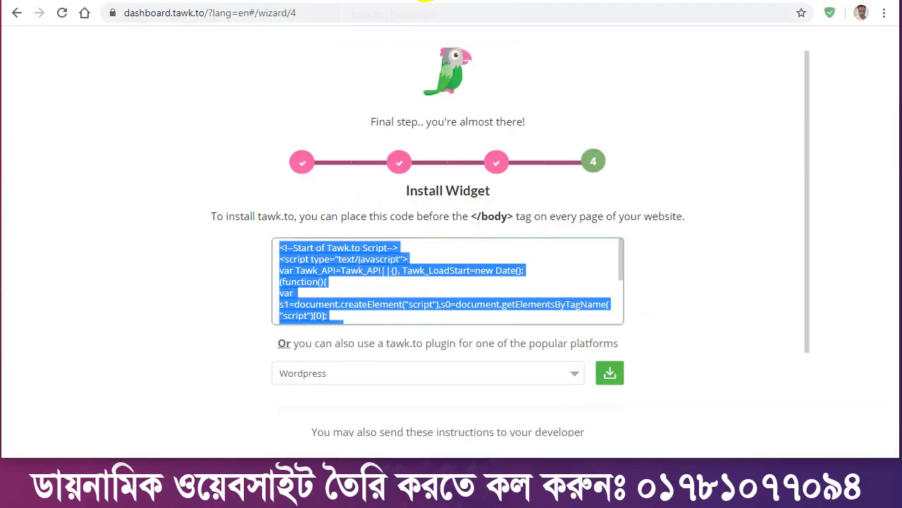
scroll(359, 260, "down", 2)
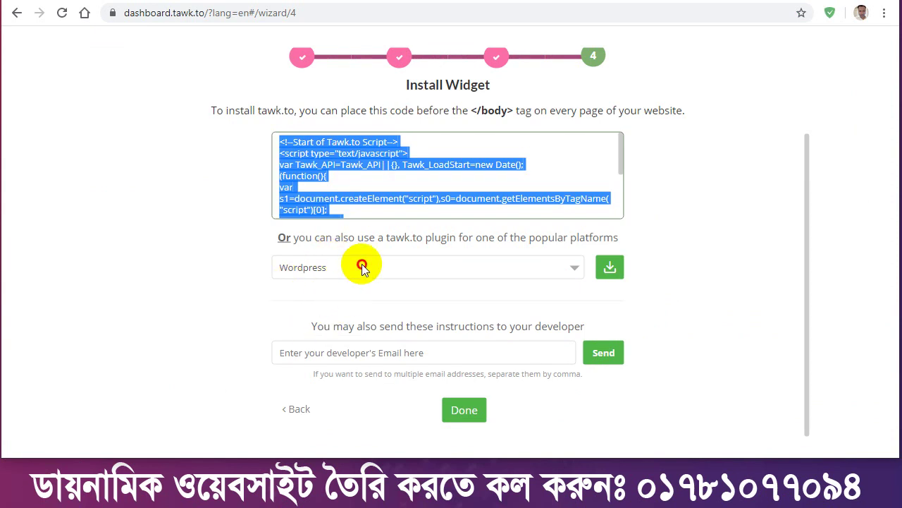
Confirm Wordpress in the platform dropdown and copy the code again before returning to WordPress.
left_click(362, 267)
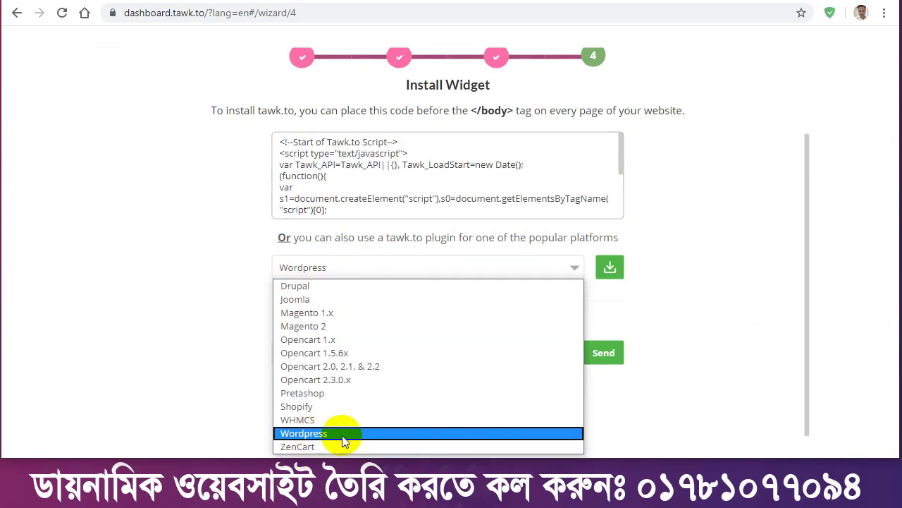
left_click(227, 301)
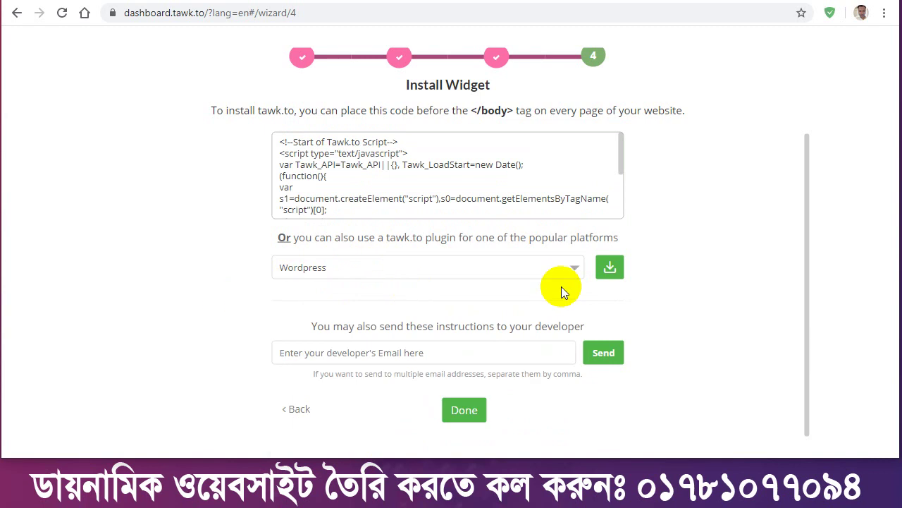
left_click(407, 354)
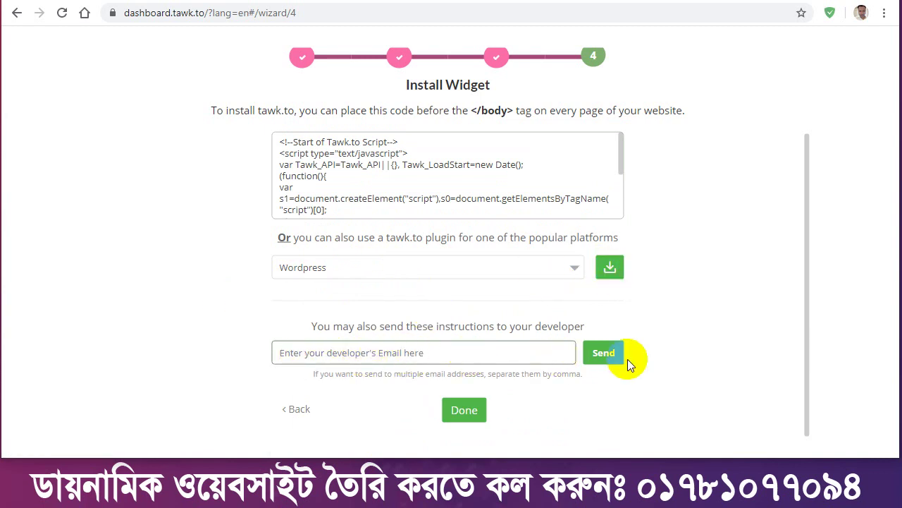
mouse_move(392, 198)
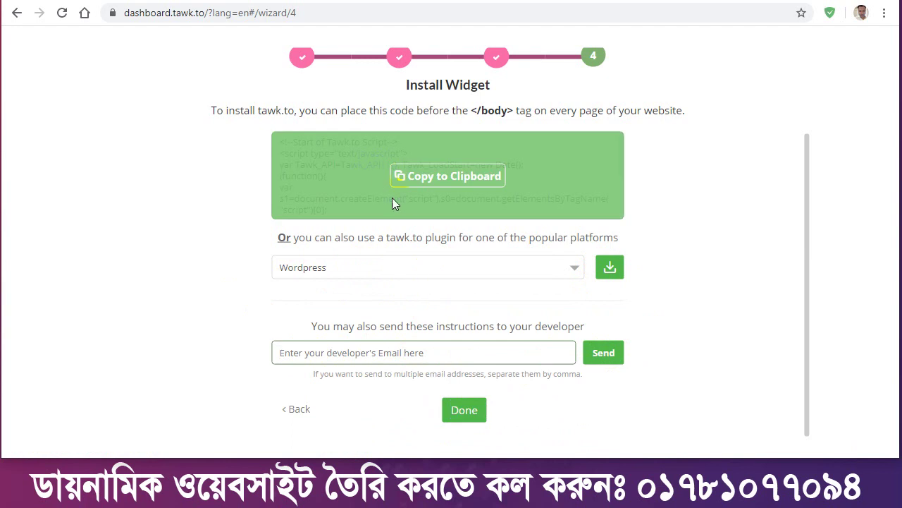
left_click(270, 1)
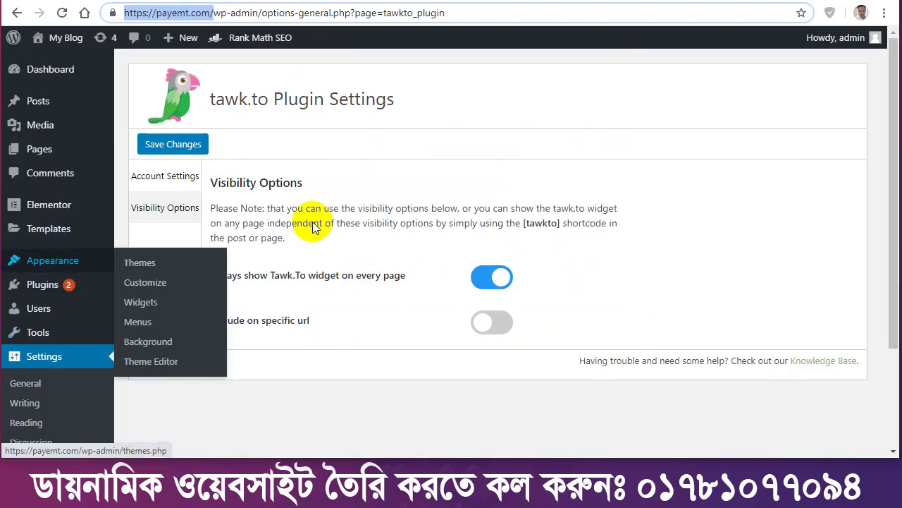
Open the WordPress Theme Editor from the Appearance menu and scroll down the page.
mouse_move(61, 261)
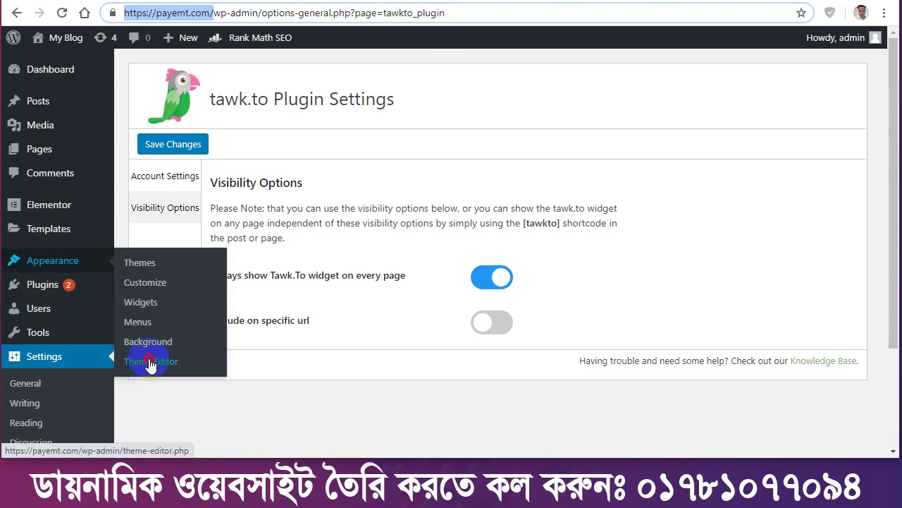
left_click(149, 364)
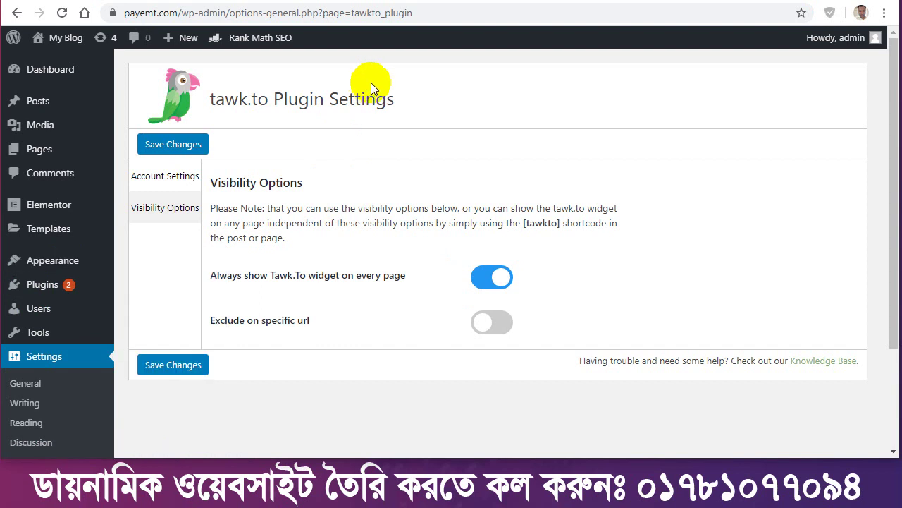
scroll(61, 369, "down", 3)
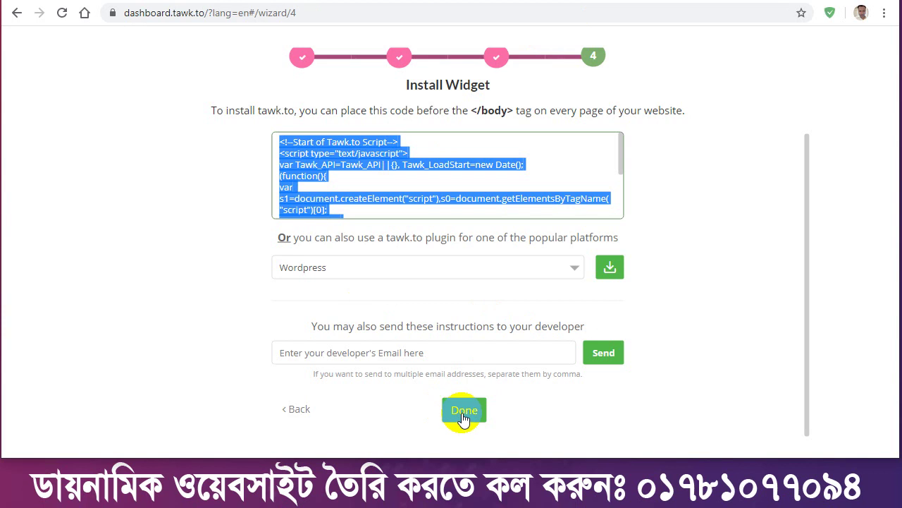
Complete the tawk.to wizard and load the Twenty Twenty theme's footer.php in the Theme Editor.
left_click(463, 416)
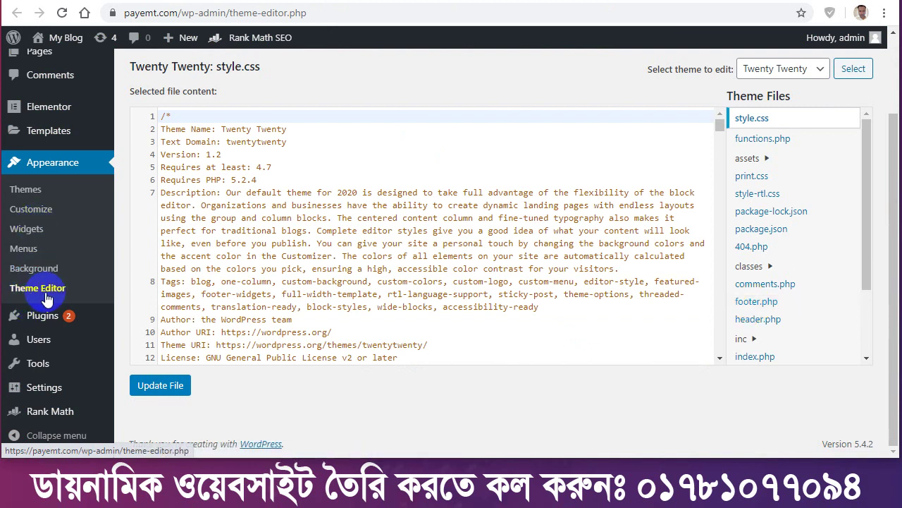
left_click(758, 303)
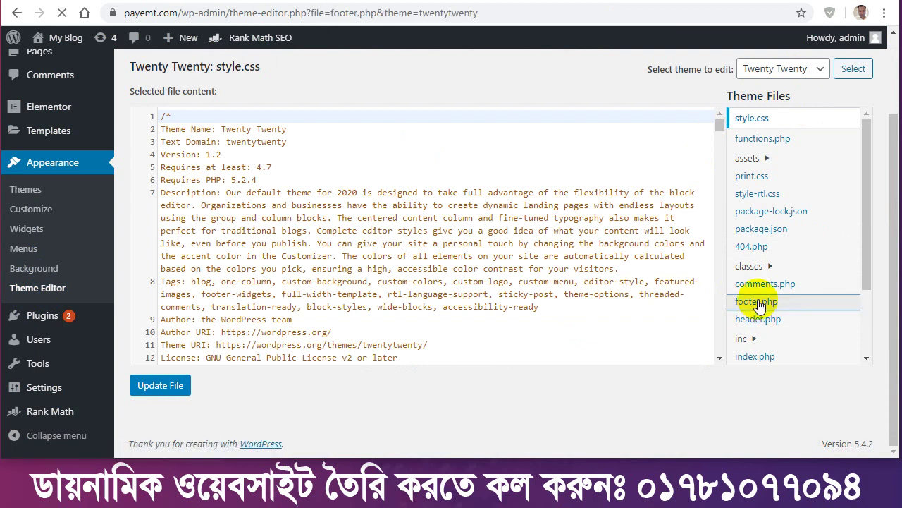